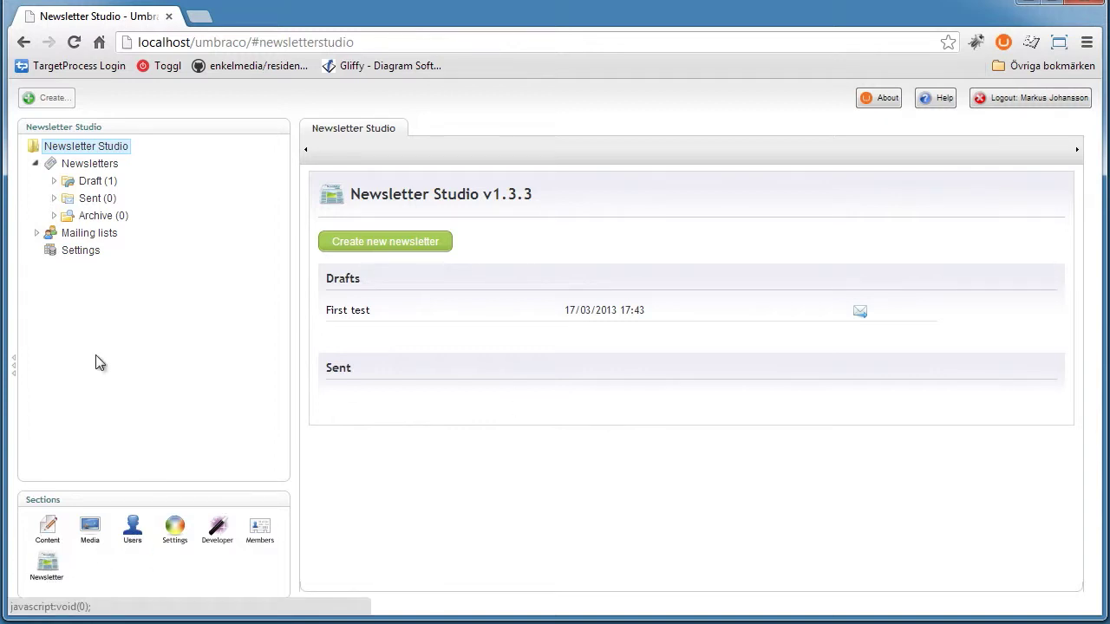
Expand Draft (1) in Newsletter Studio to list the First test draft, then go to Content
left_click(94, 182)
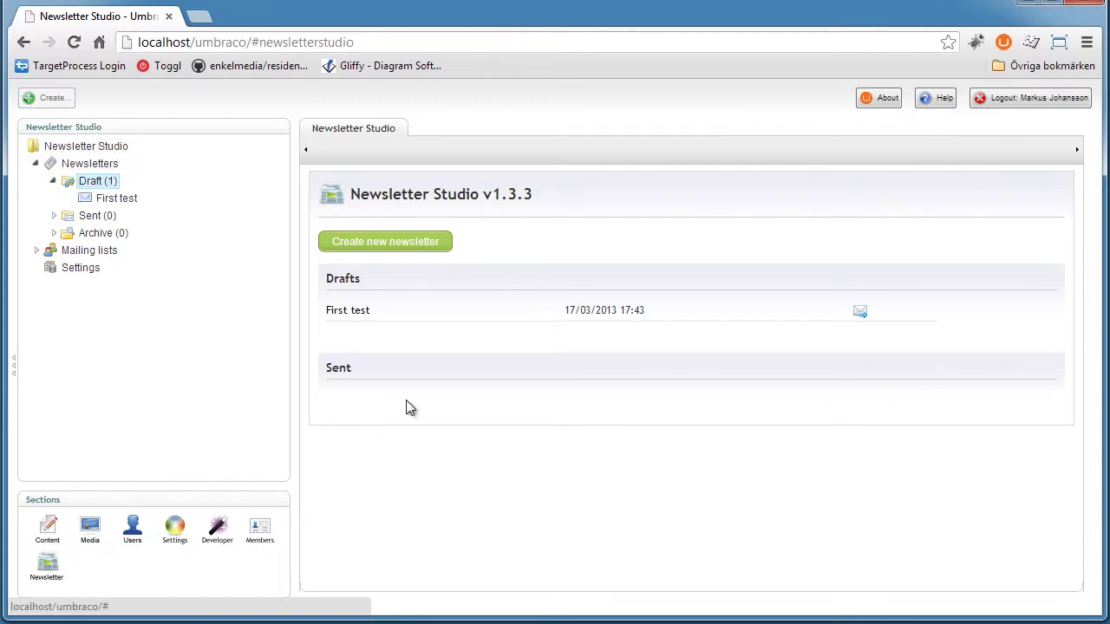
left_click(47, 527)
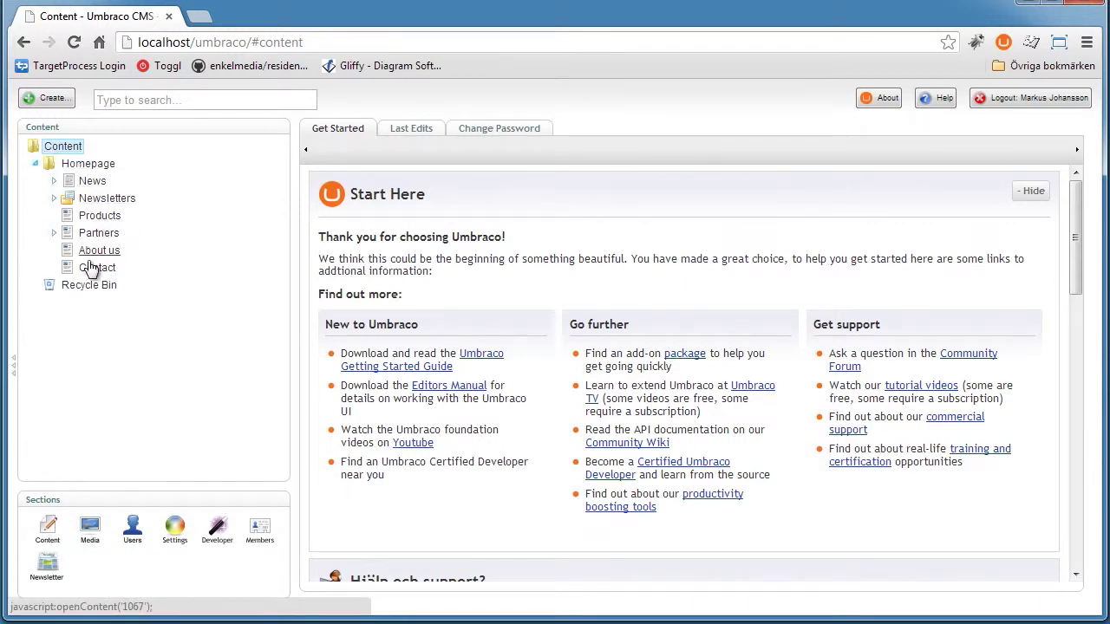
Open the March 2013 newsletter under Newsletters and view its Properties
left_click(53, 198)
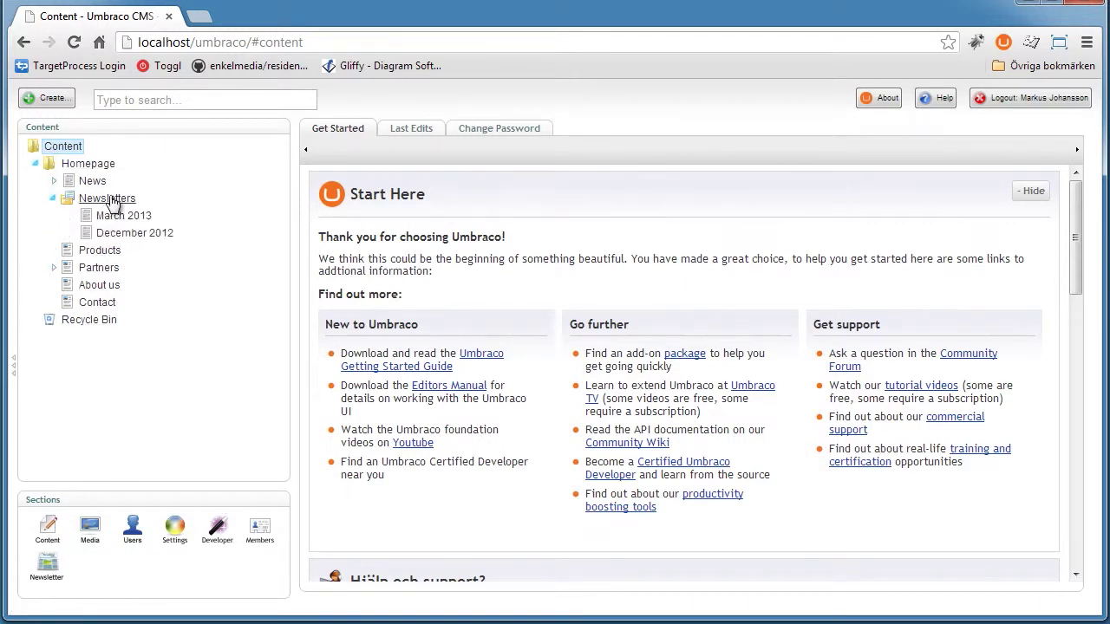
left_click(115, 215)
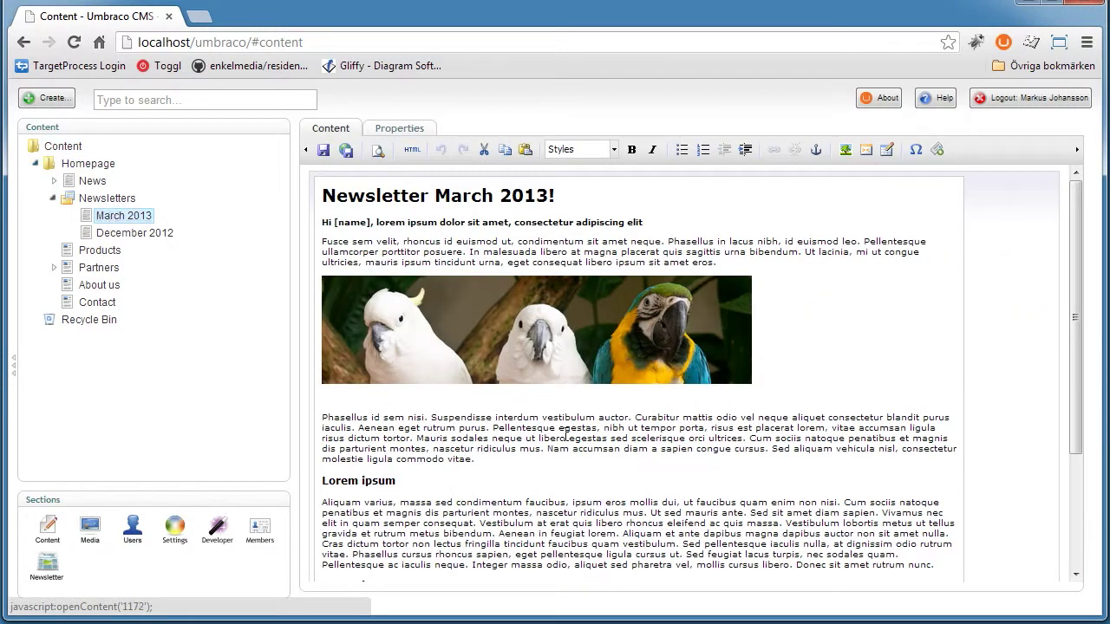
scroll(639, 457, "down", 3)
scroll(441, 180, "up", 3)
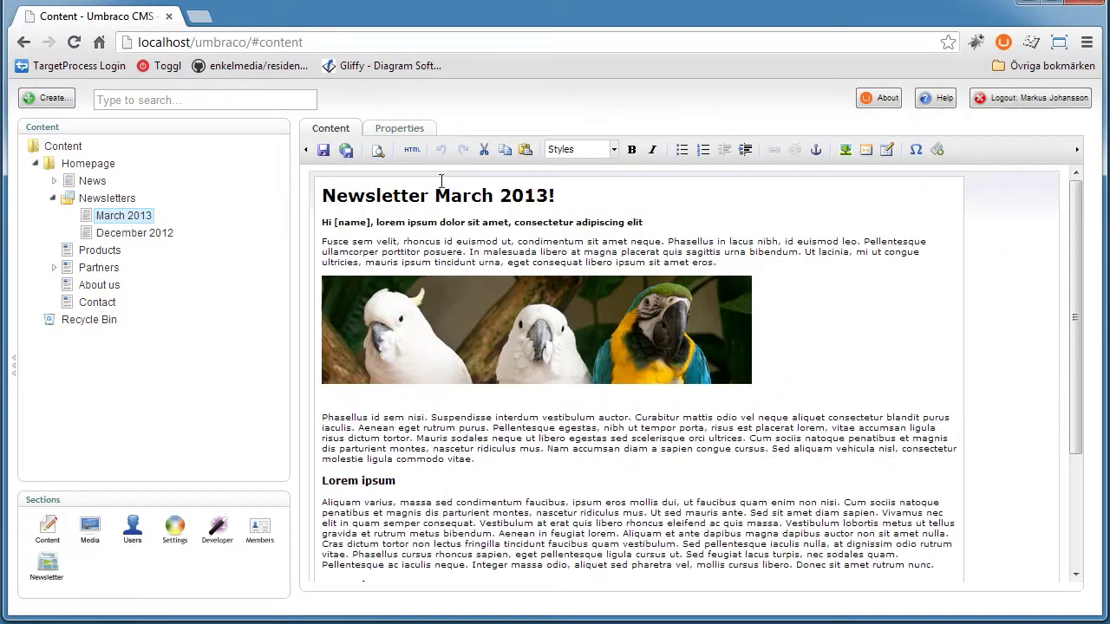
left_click(407, 130)
Check the published March 2013 page in a new browser tab, then close it
left_click(524, 446)
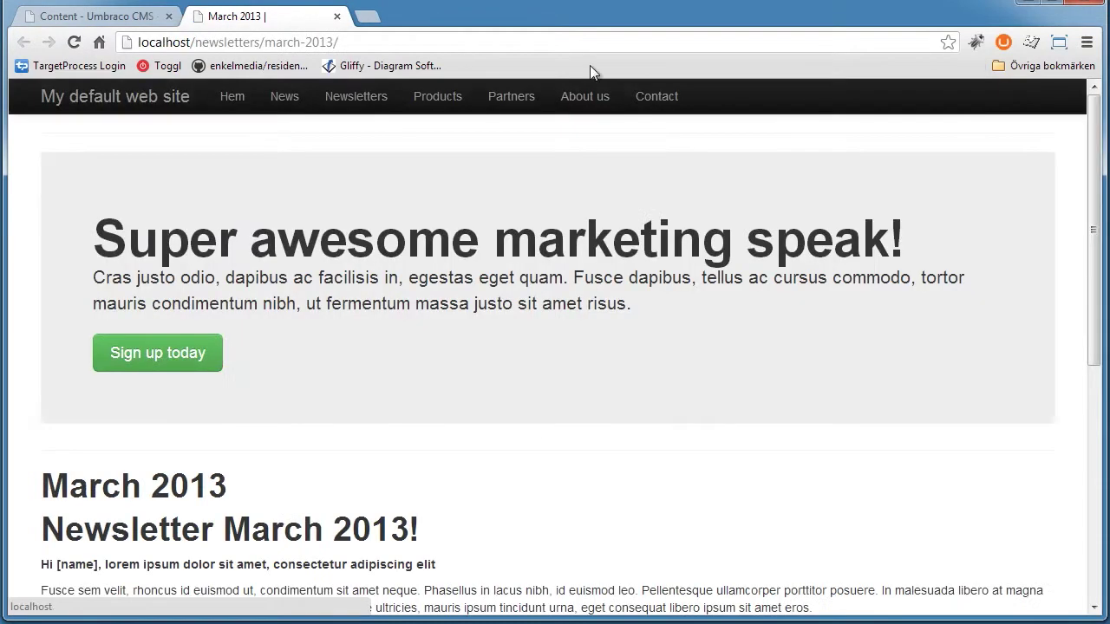
scroll(1099, 224, "down", 1)
scroll(1099, 224, "down", 4)
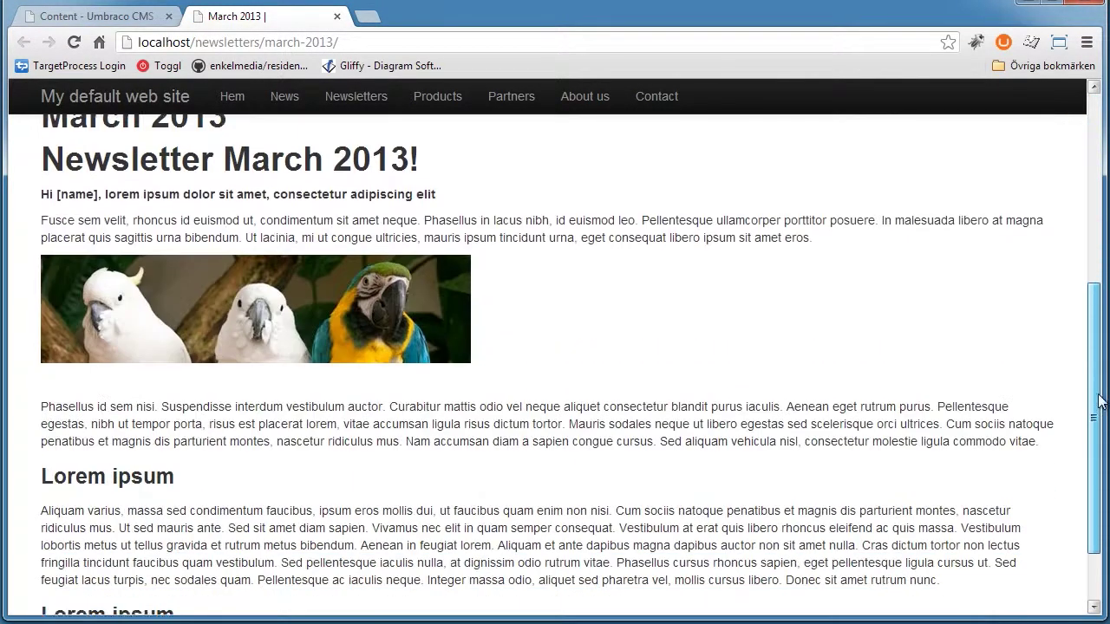
scroll(319, 365, "up", 5)
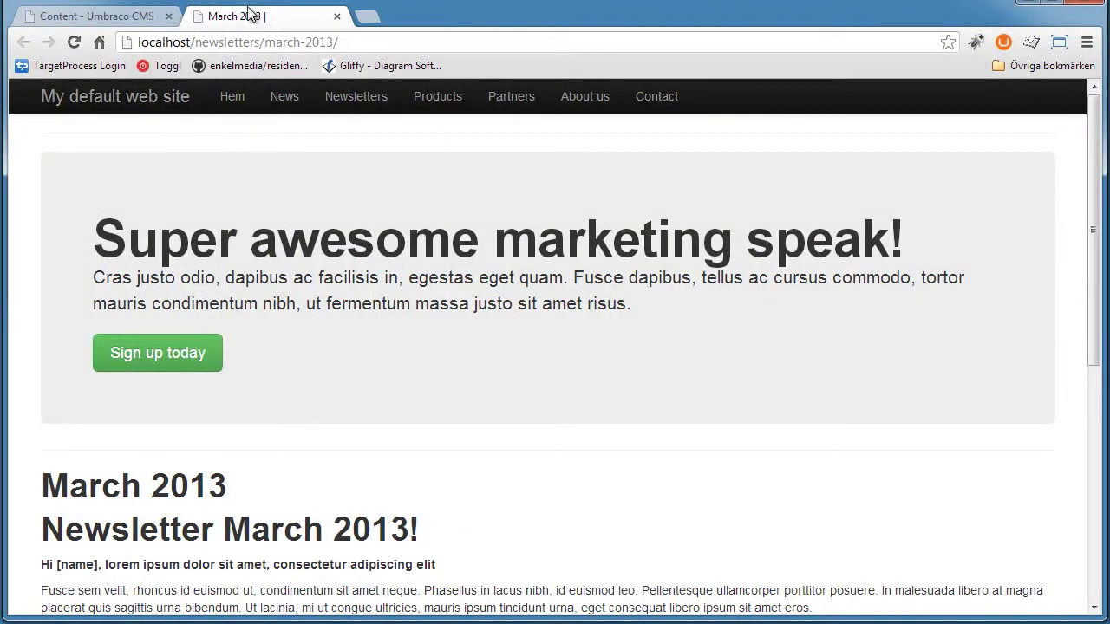
left_click(351, 36)
left_click(346, 40)
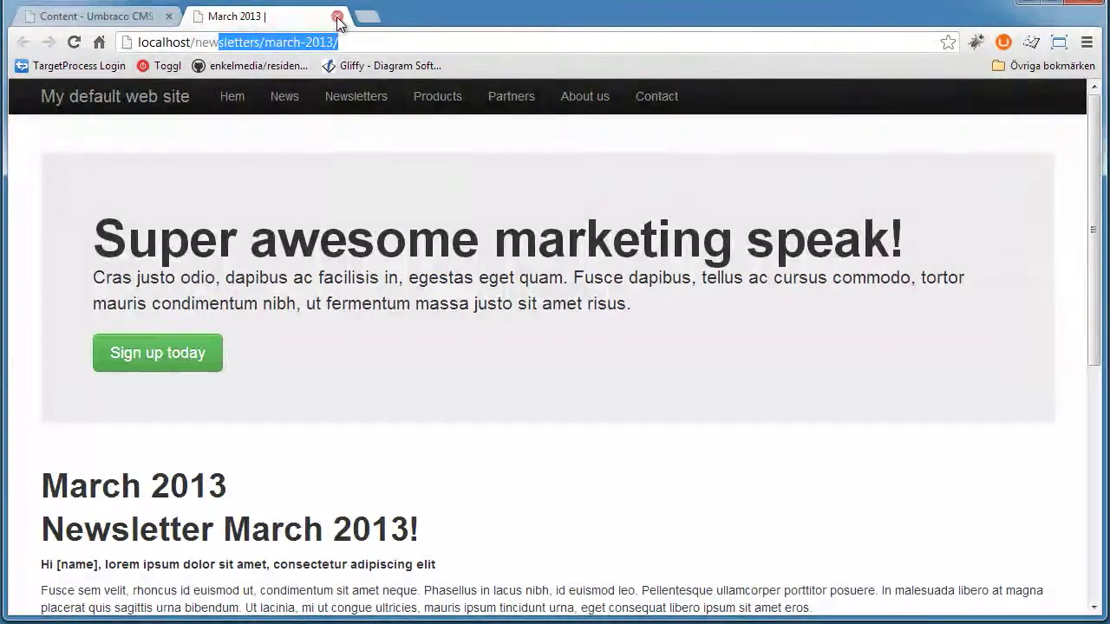
left_click(338, 17)
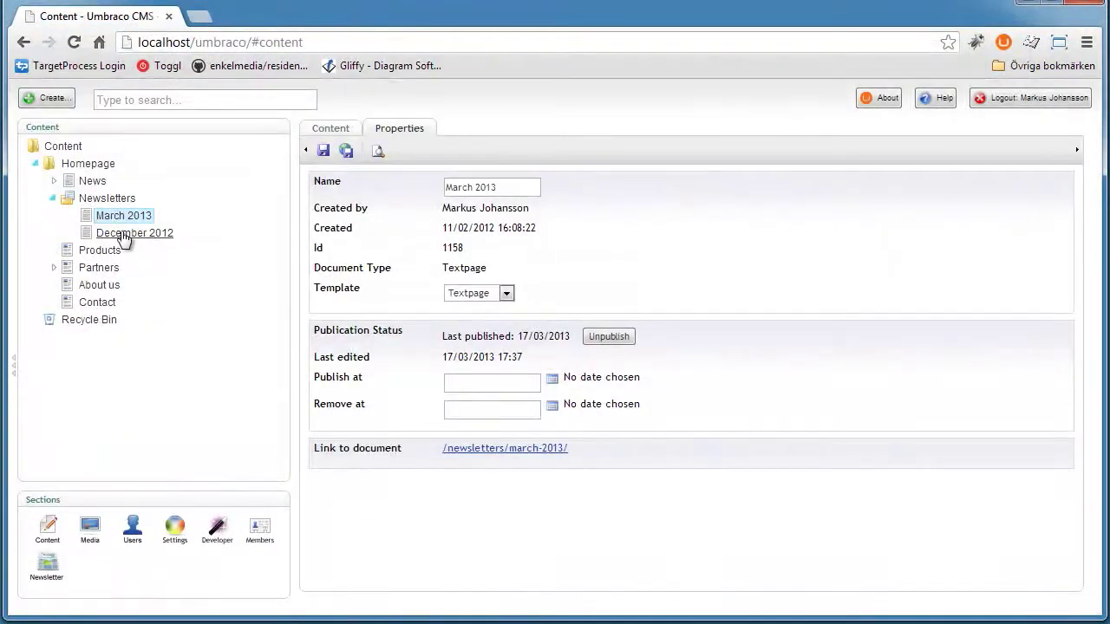
Reopen March 2013 and start editing at the Lorem ipsum heading
left_click(109, 217)
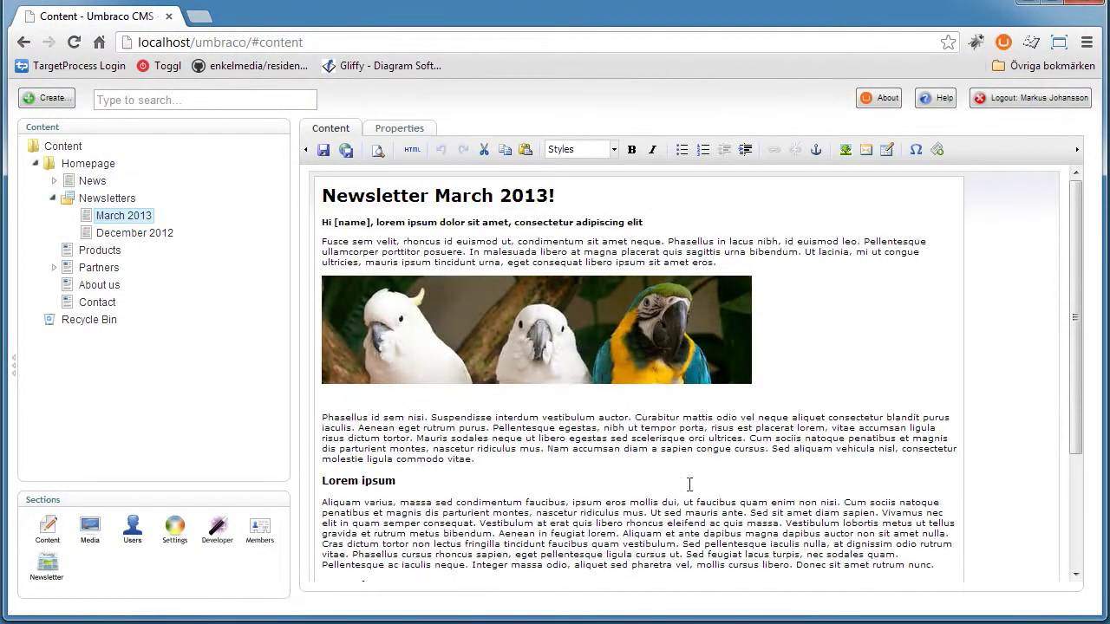
scroll(704, 377, "down", 3)
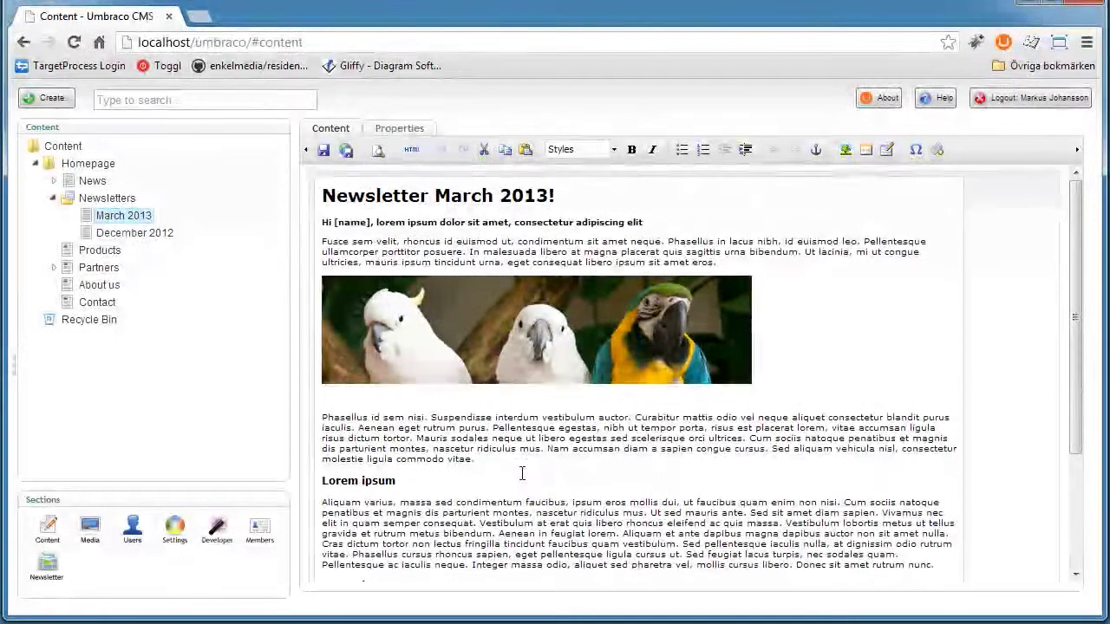
left_click(522, 473)
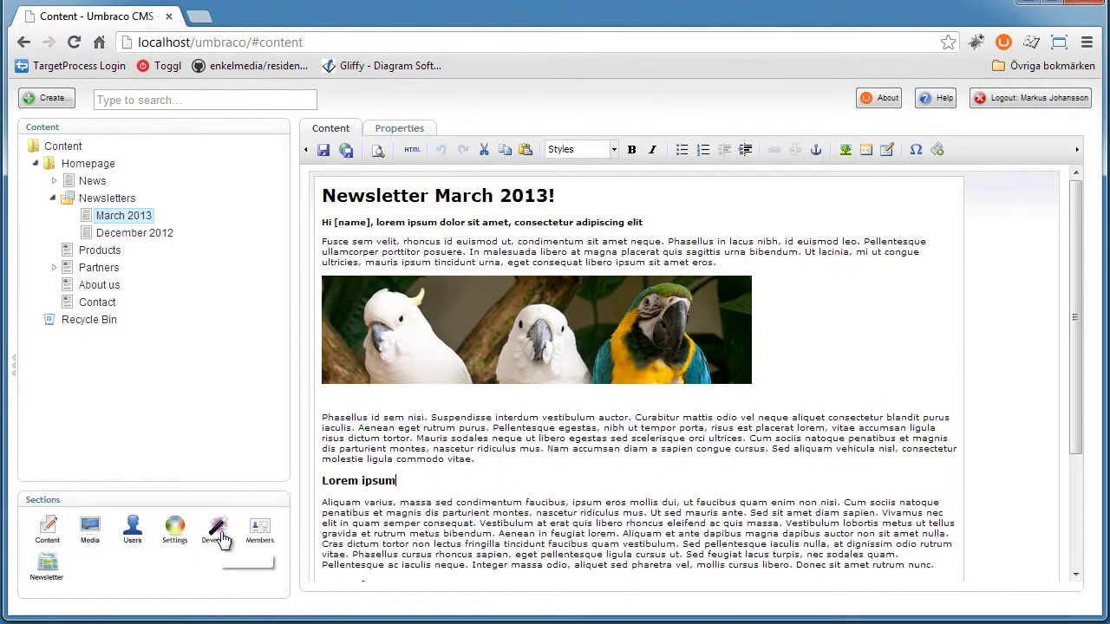
In Developer > Data Types, save Newsletter Studio Sendout with Default skin left as Install
left_click(218, 531)
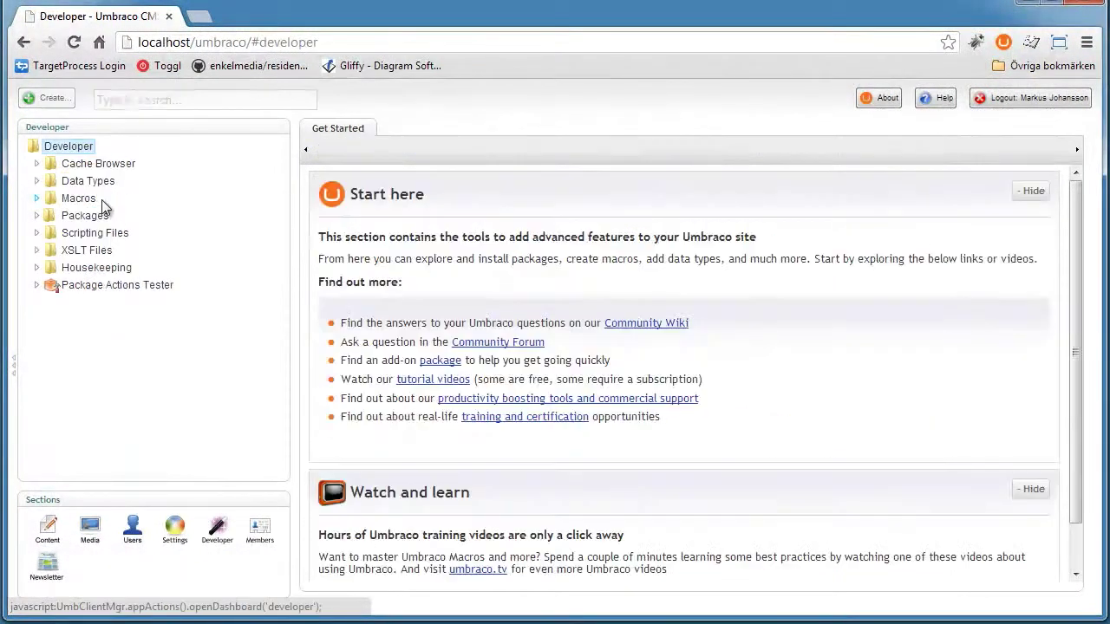
left_click(35, 180)
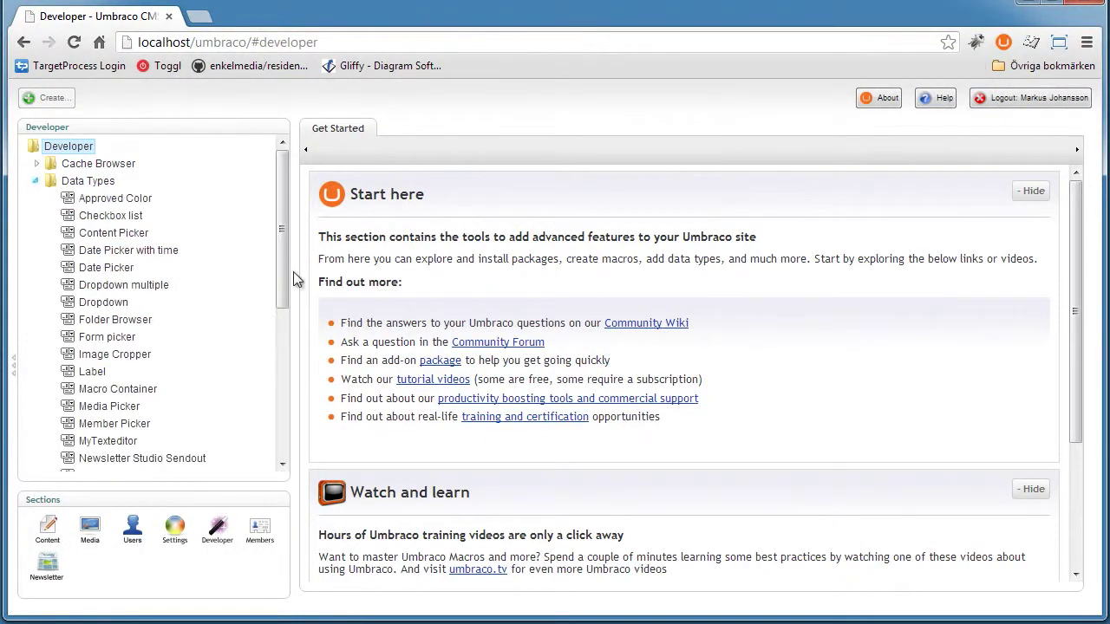
scroll(284, 239, "down", 2)
left_click(168, 406)
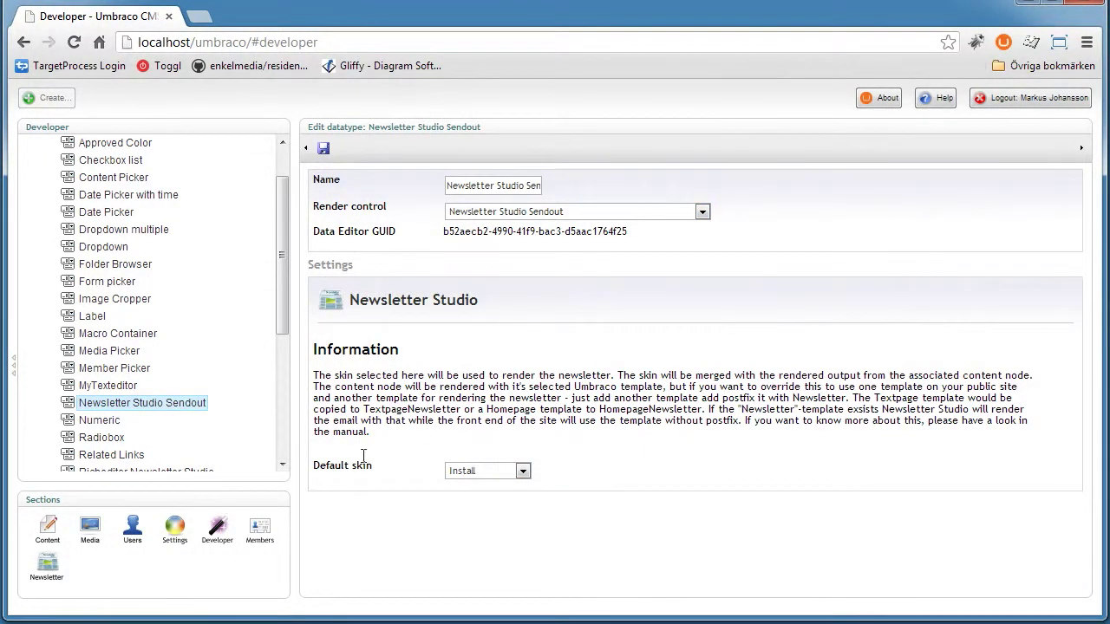
left_click_drag(379, 386, 461, 423)
left_click(461, 423)
left_click(523, 471)
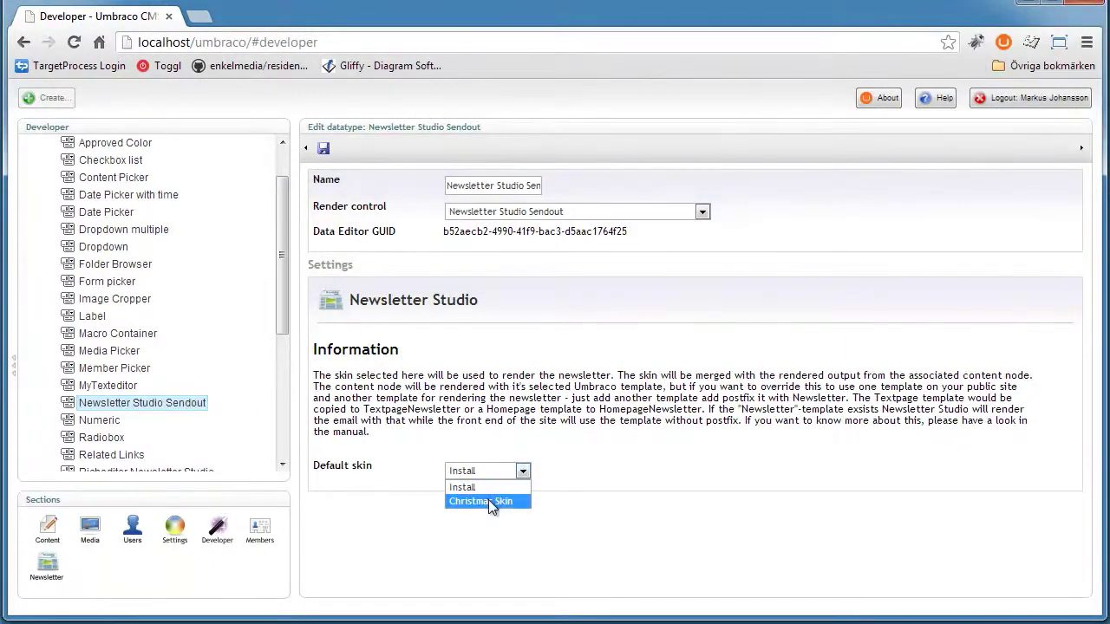
left_click(469, 489)
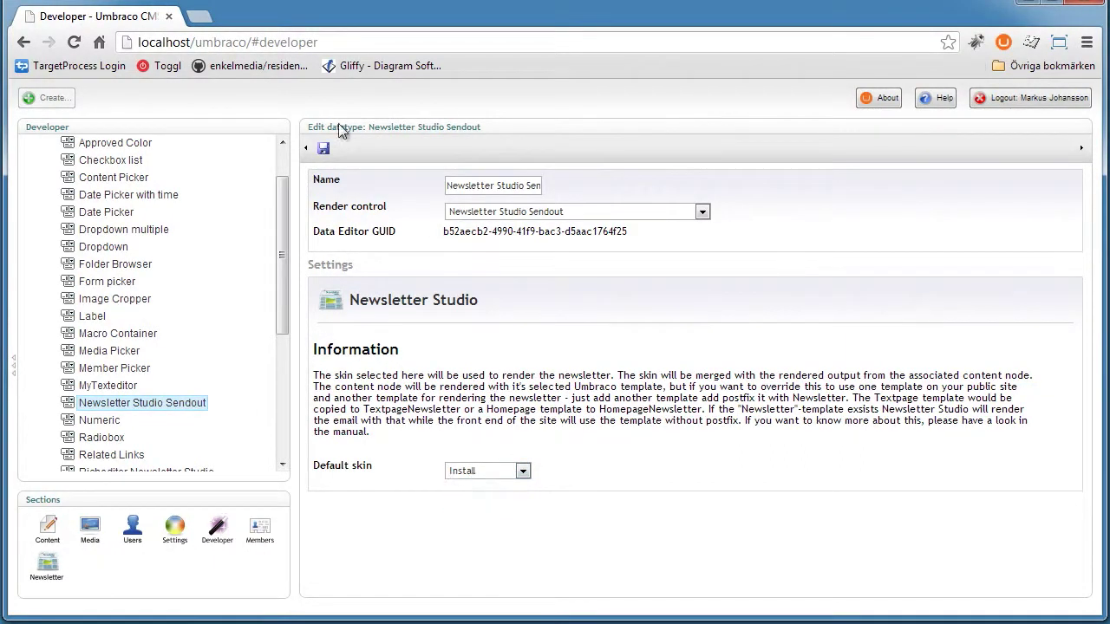
left_click(322, 148)
scroll(282, 232, "up", 2)
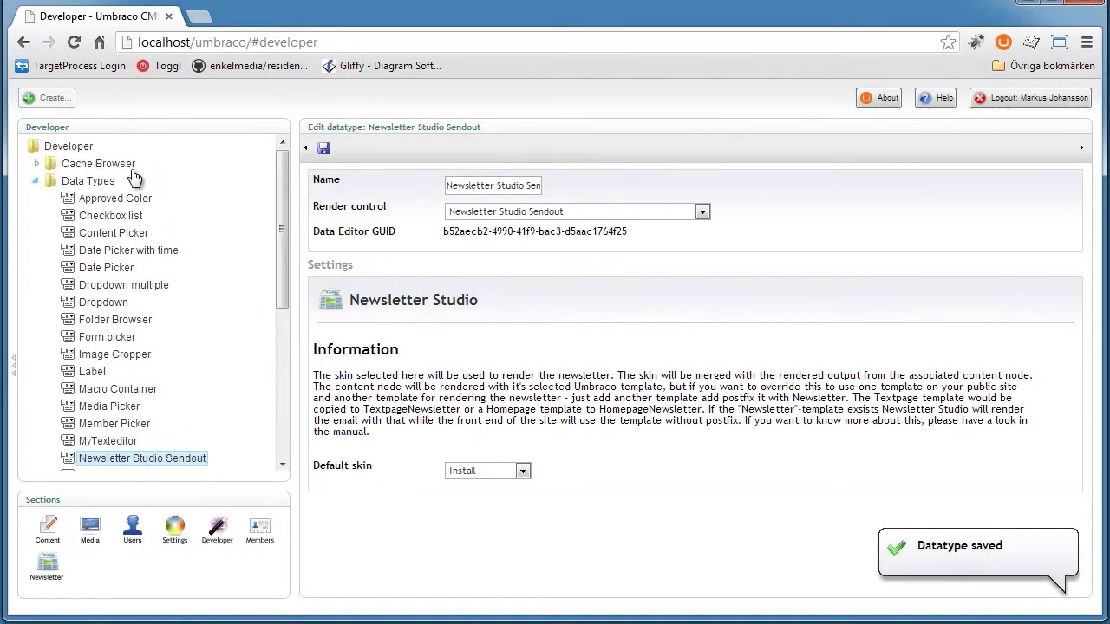
left_click(37, 177)
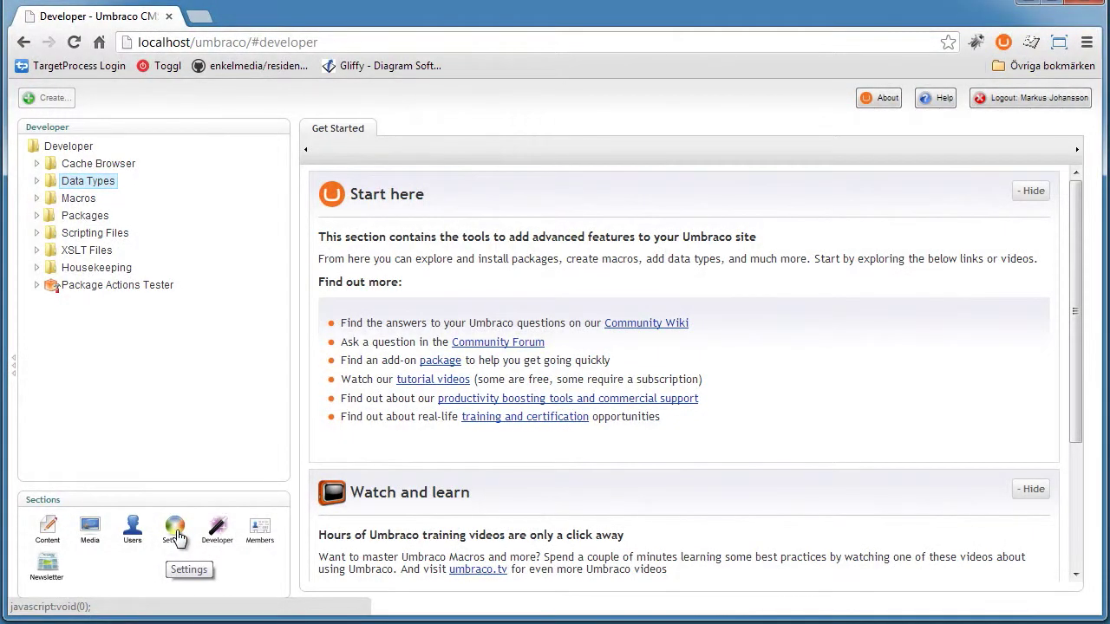
left_click(46, 530)
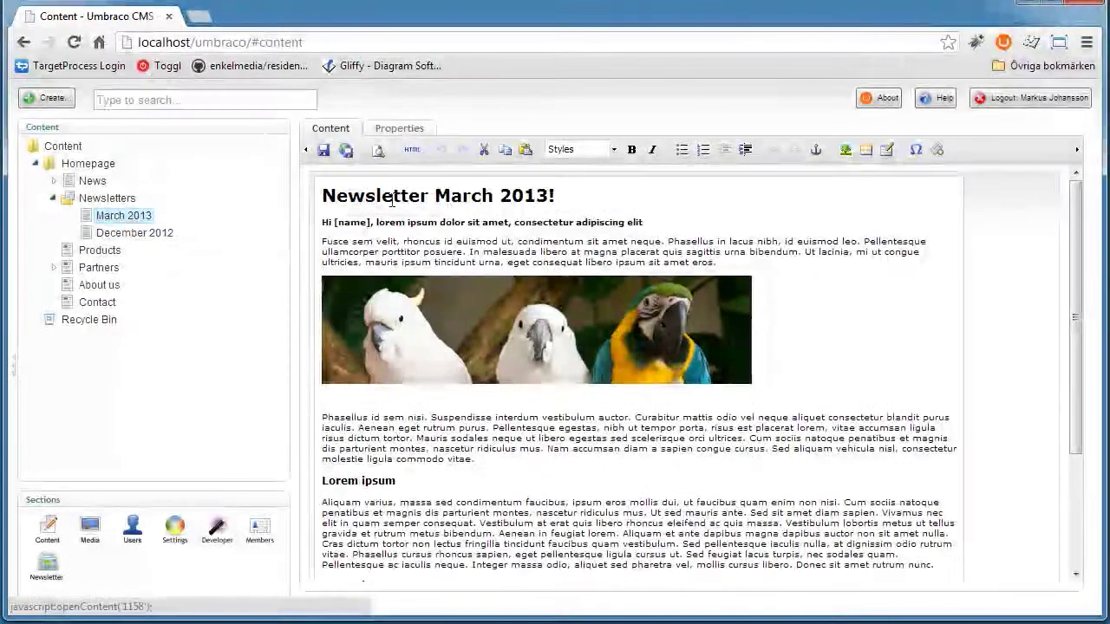
Confirm March 2013 uses the Textpage document type and open Textpage in Settings
left_click(389, 130)
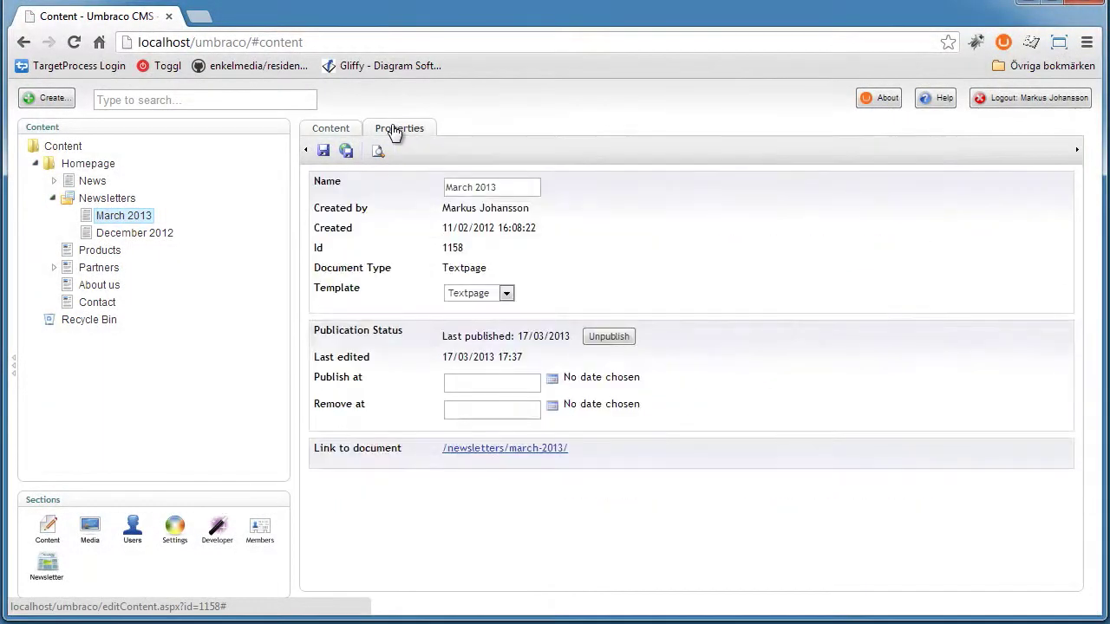
double_click(463, 268)
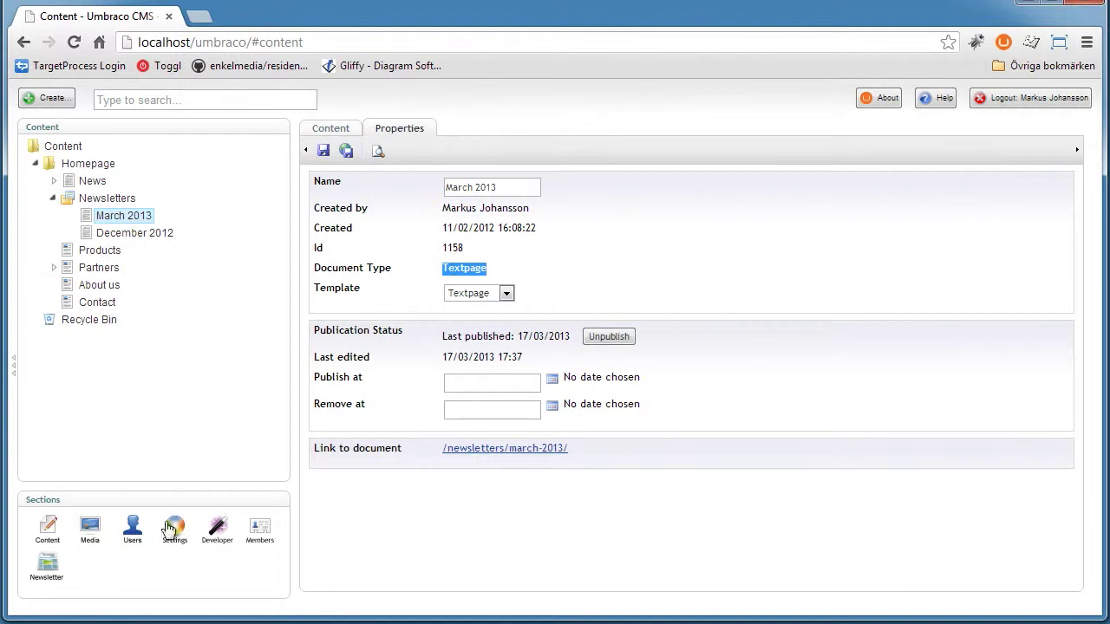
left_click(174, 526)
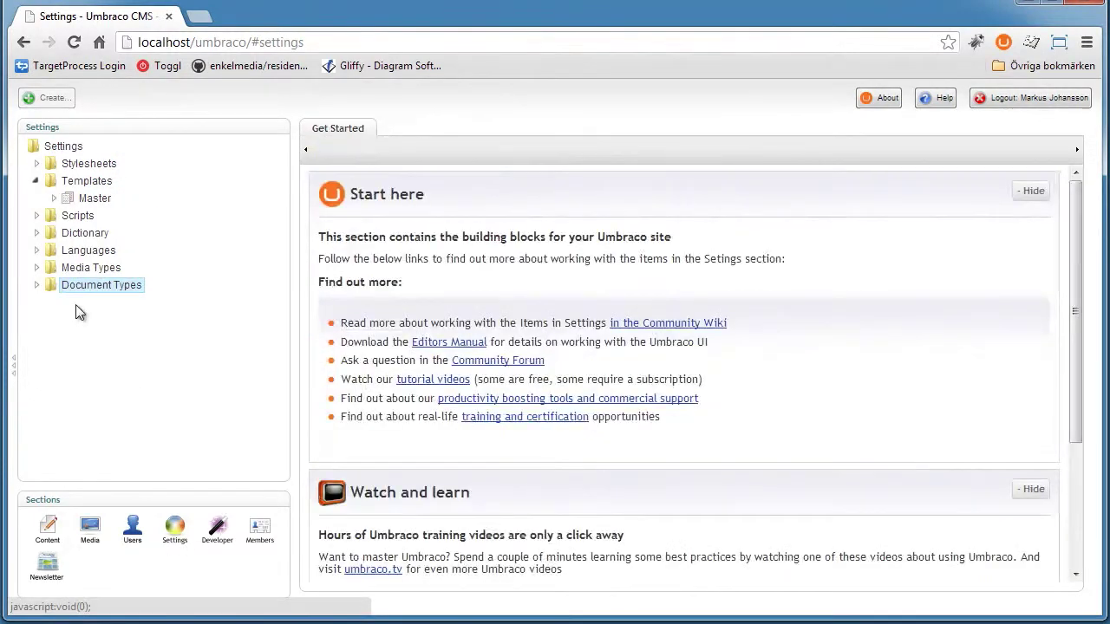
left_click(36, 284)
left_click(103, 407)
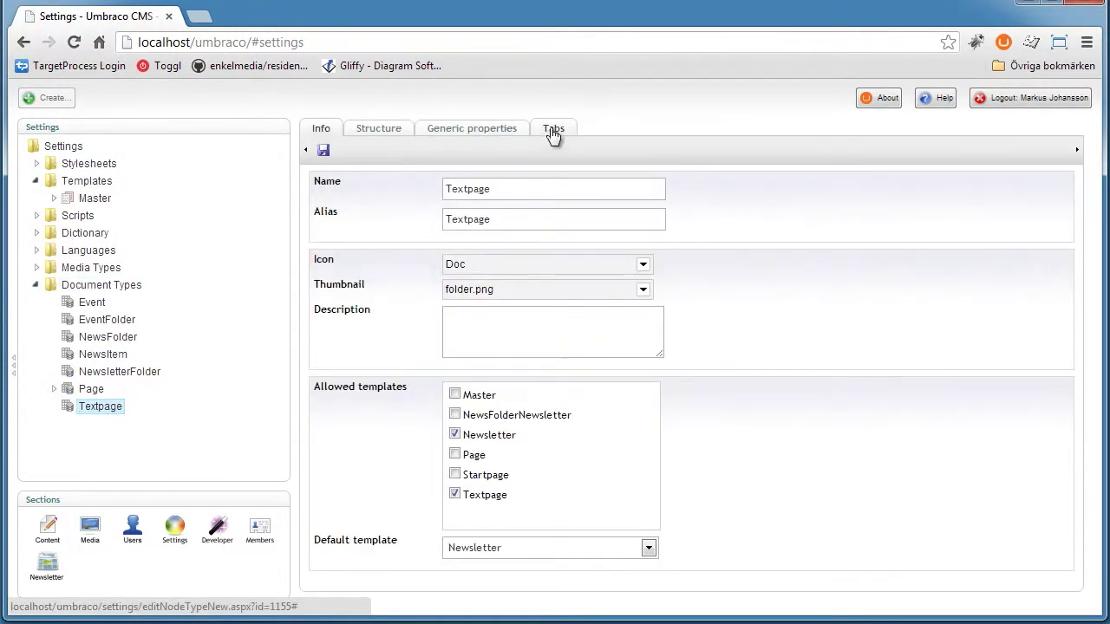
Add a Newsletter tab to the Textpage document type
left_click(552, 131)
left_click(511, 187)
type("Newsletter")
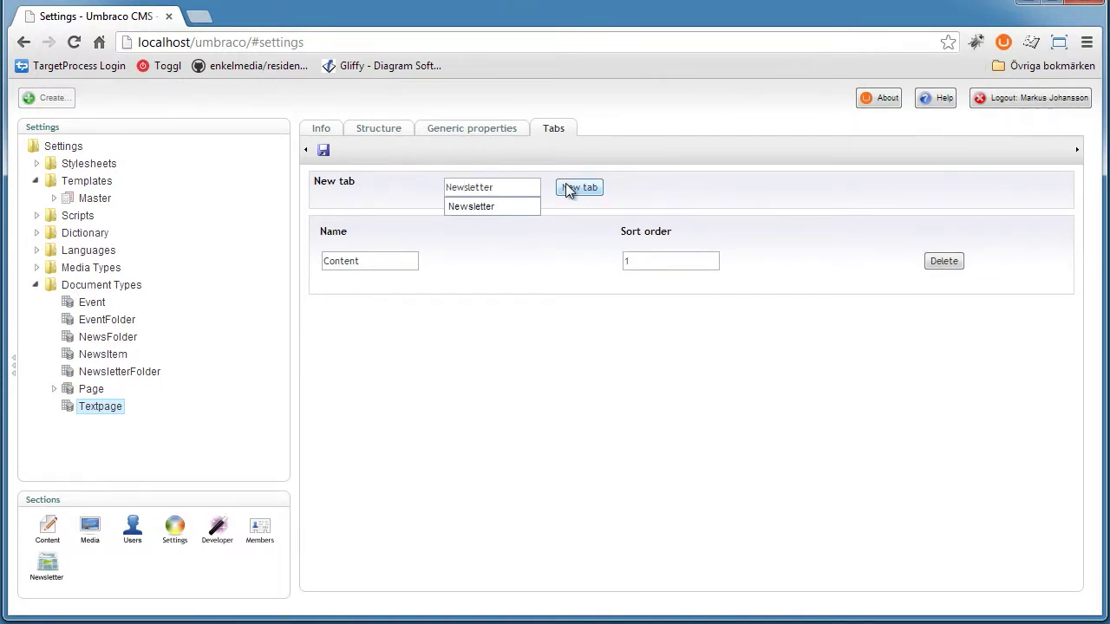
left_click(578, 187)
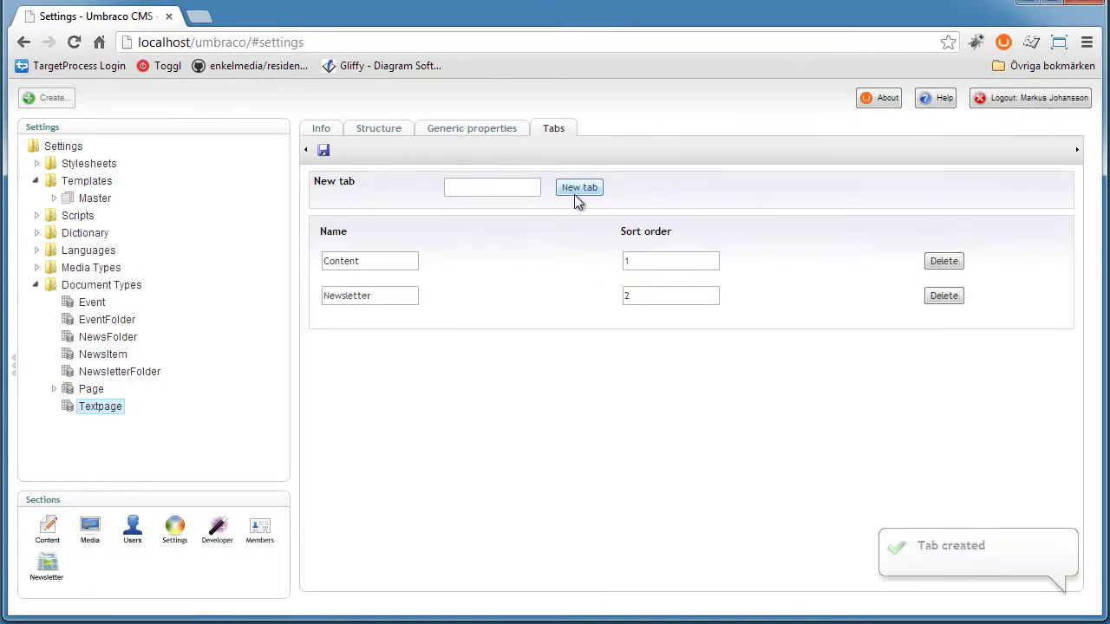
Add a Newsletter property of type Newsletter Studio Sendout on the Newsletter tab and save
left_click(484, 128)
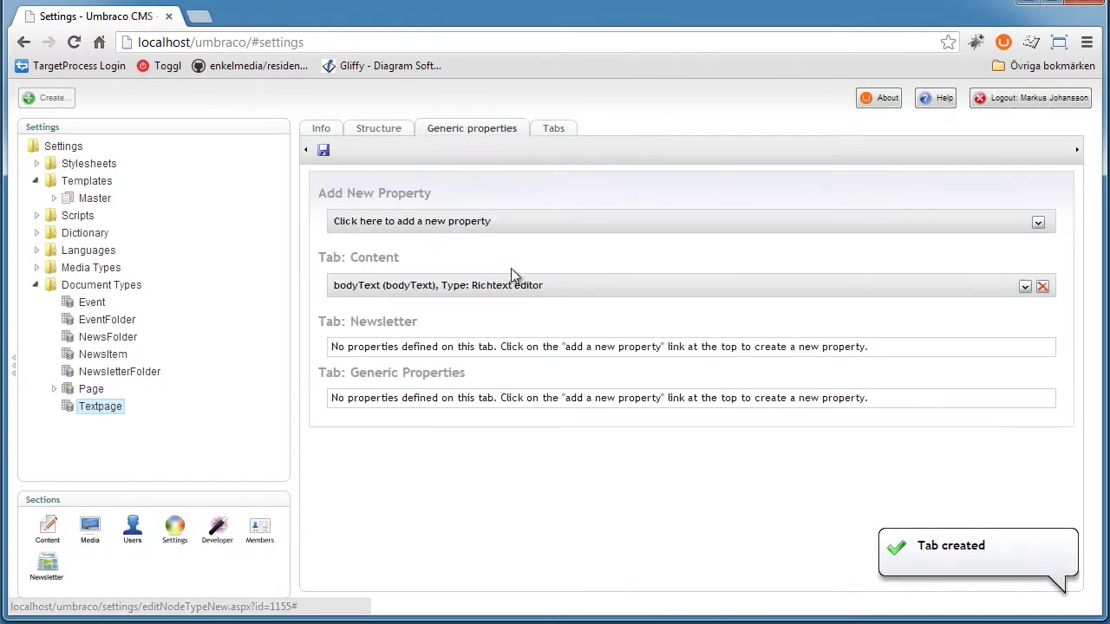
left_click(485, 231)
type("New")
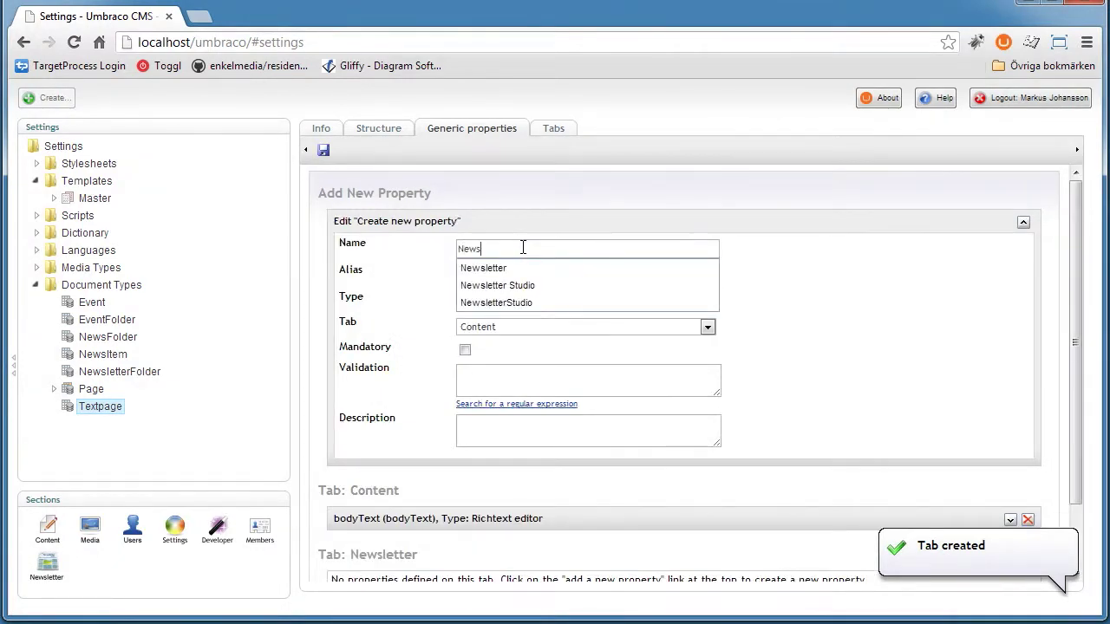
type("s")
key("Down")
key("Return")
left_click(569, 301)
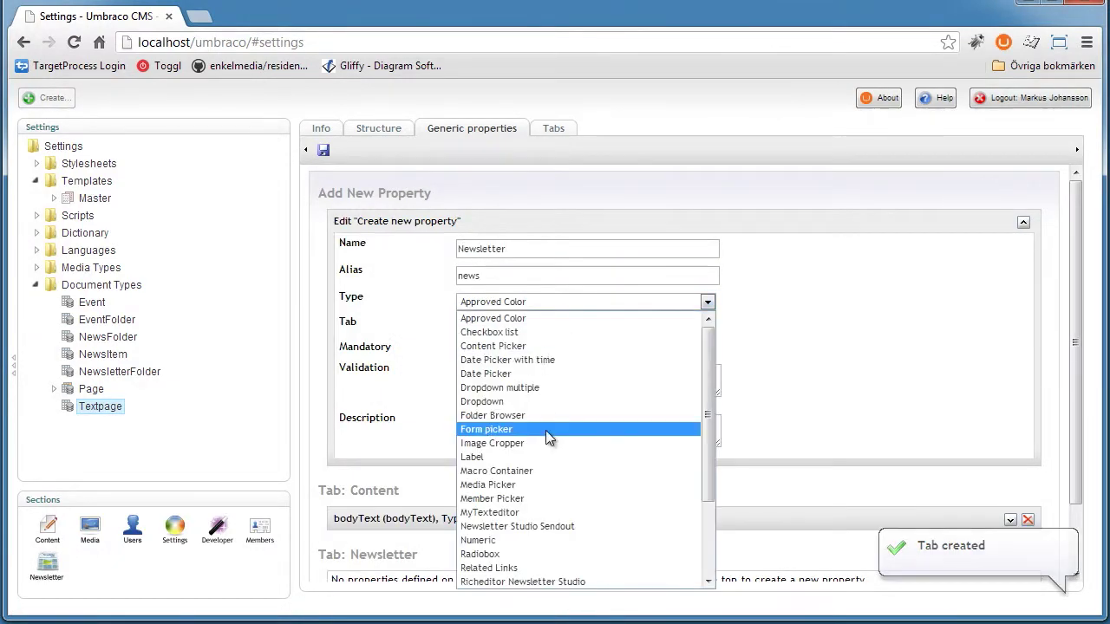
left_click(525, 526)
left_click(557, 326)
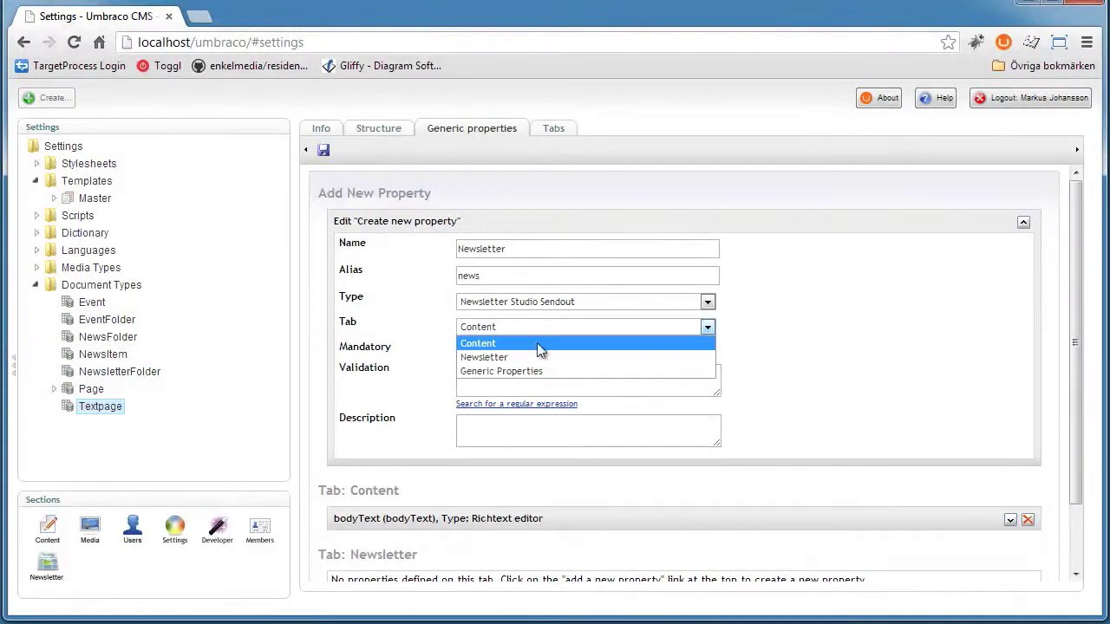
left_click(491, 356)
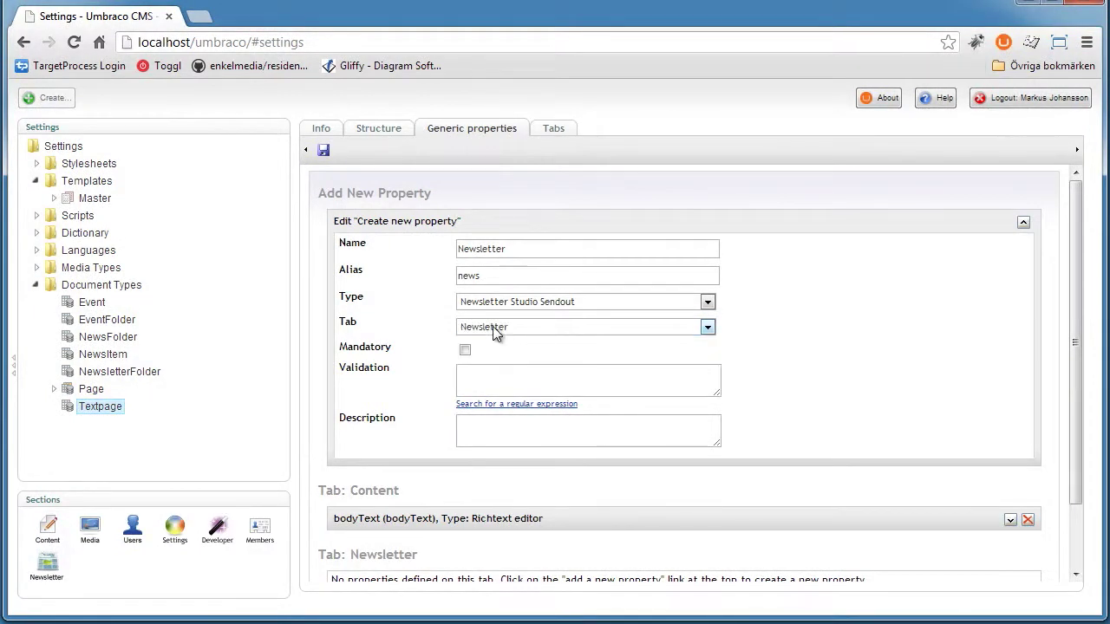
left_click(324, 152)
Open March 2013's Newsletter tab and review the newsletter Preview
left_click(47, 526)
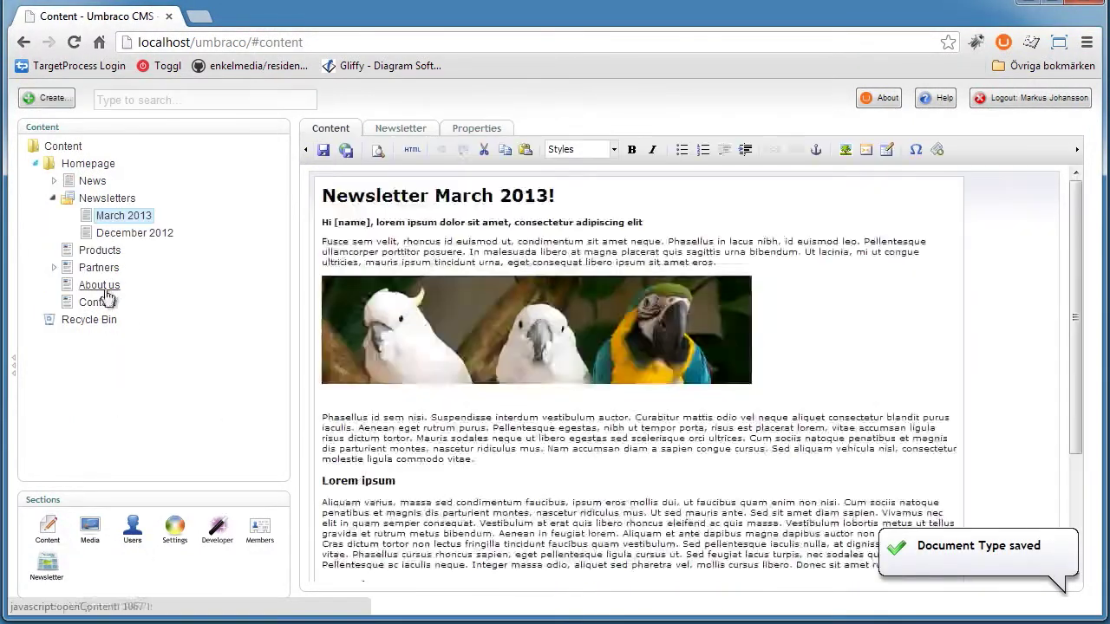
left_click(422, 135)
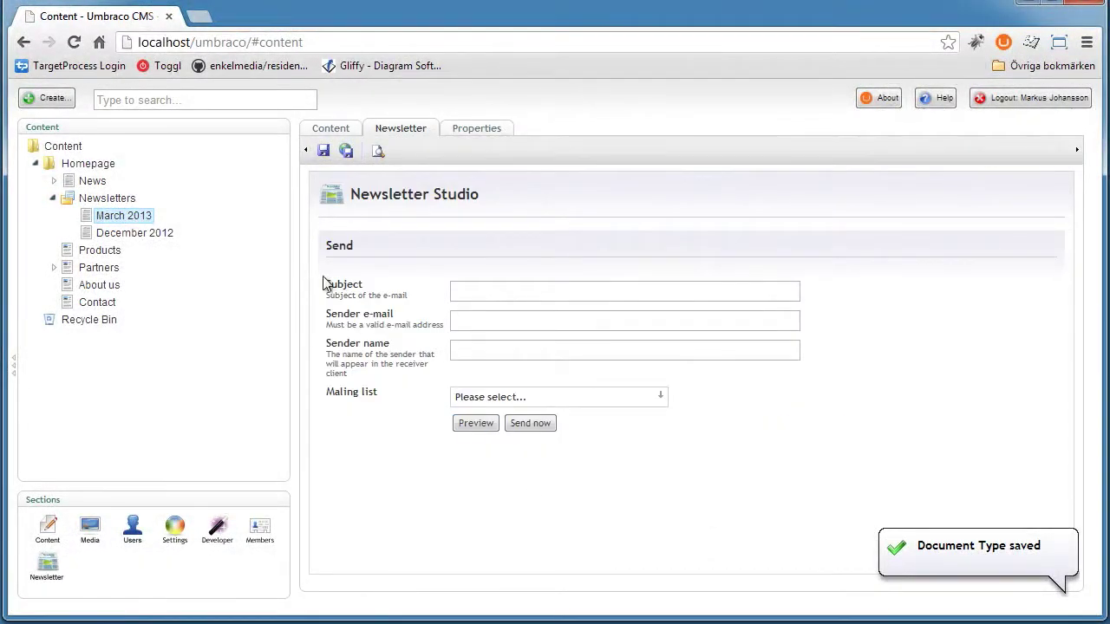
left_click_drag(371, 148, 651, 441)
left_click(717, 451)
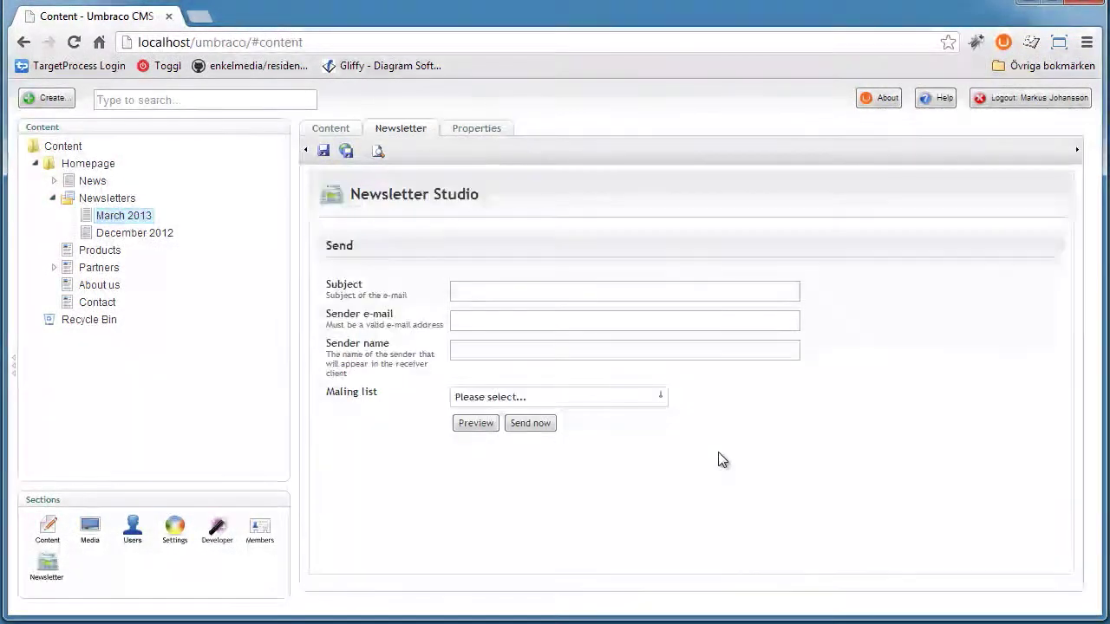
left_click(475, 423)
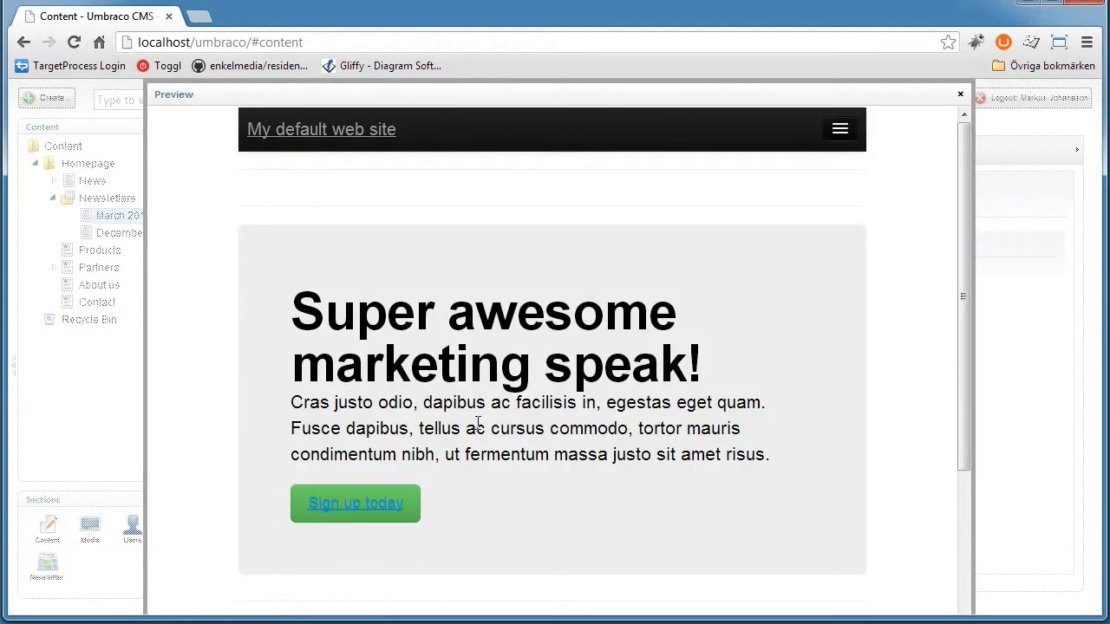
left_click_drag(963, 153, 991, 263)
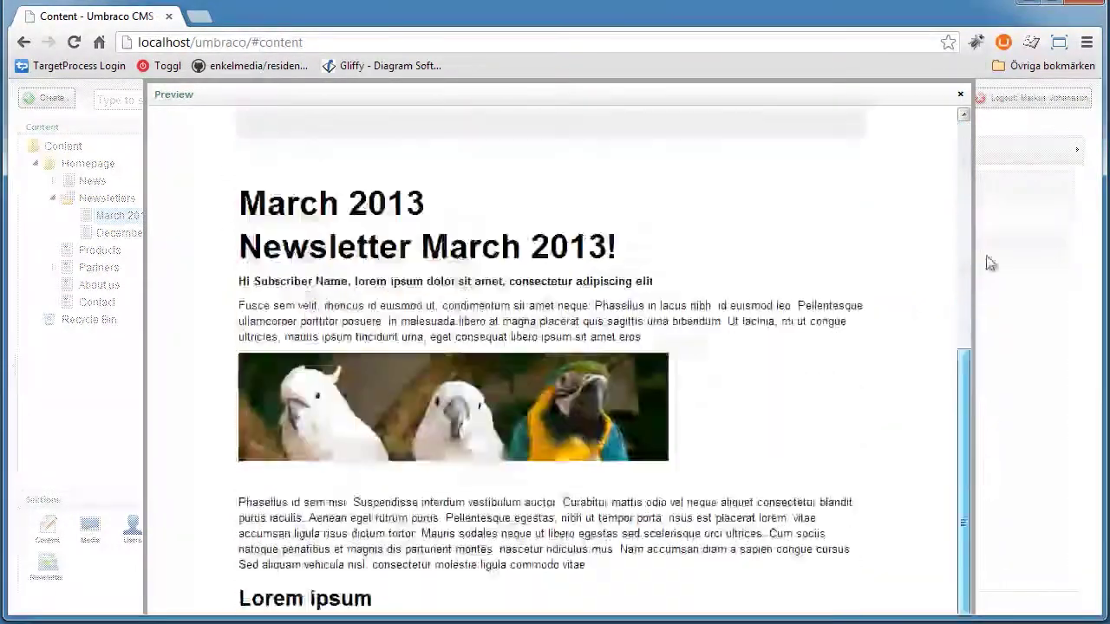
left_click(960, 94)
Check the published March 2013 page from Properties in a new tab, then close it
left_click(478, 127)
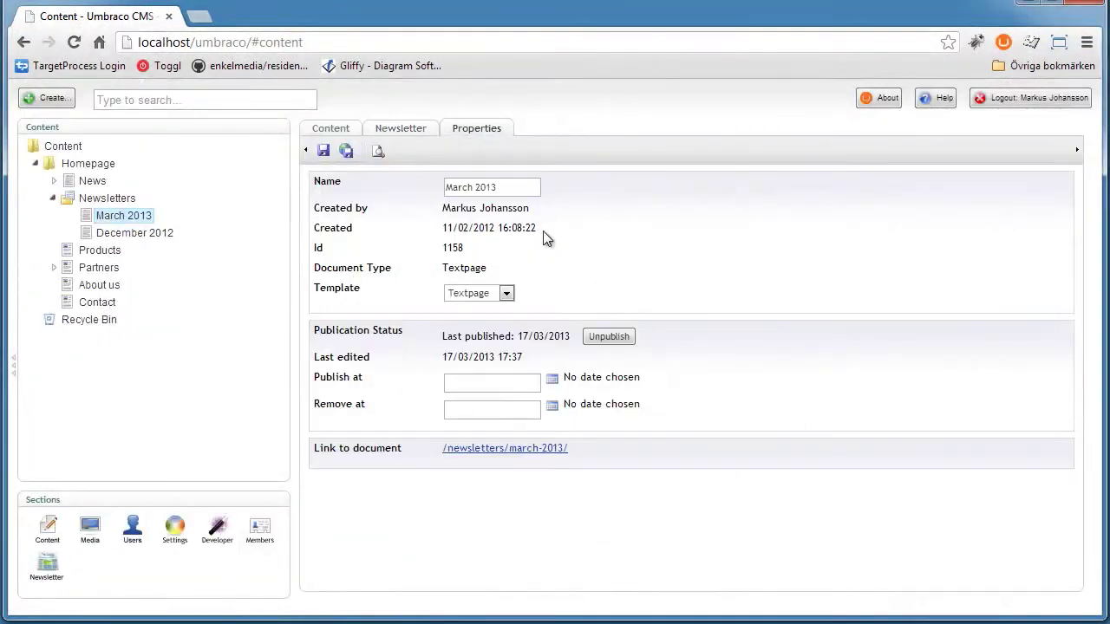
left_click(508, 457)
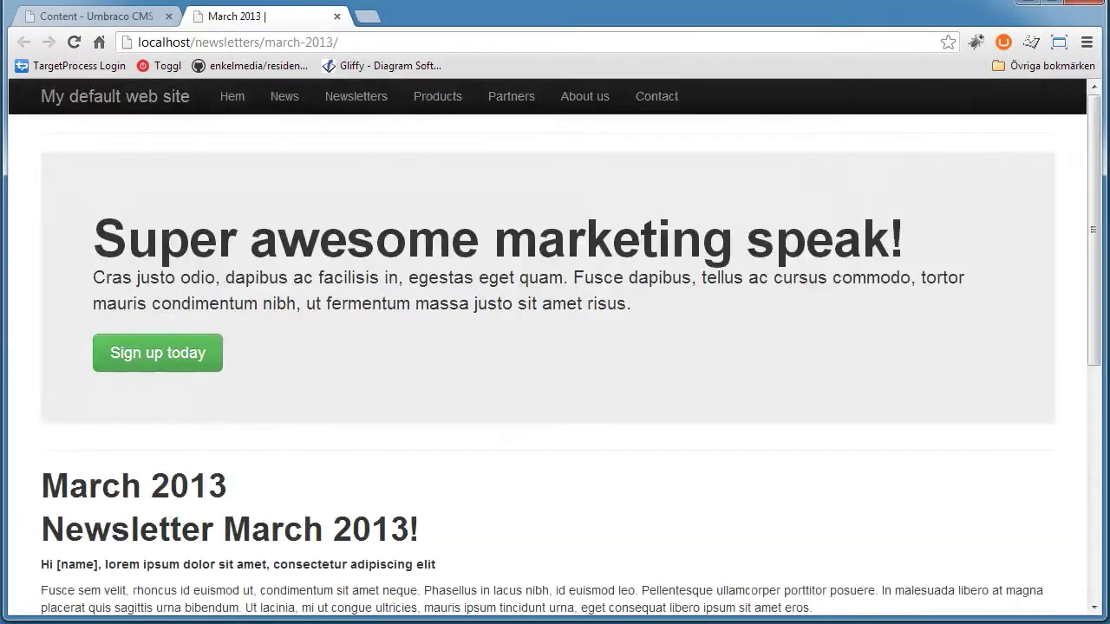
left_click_drag(1094, 234, 339, 17)
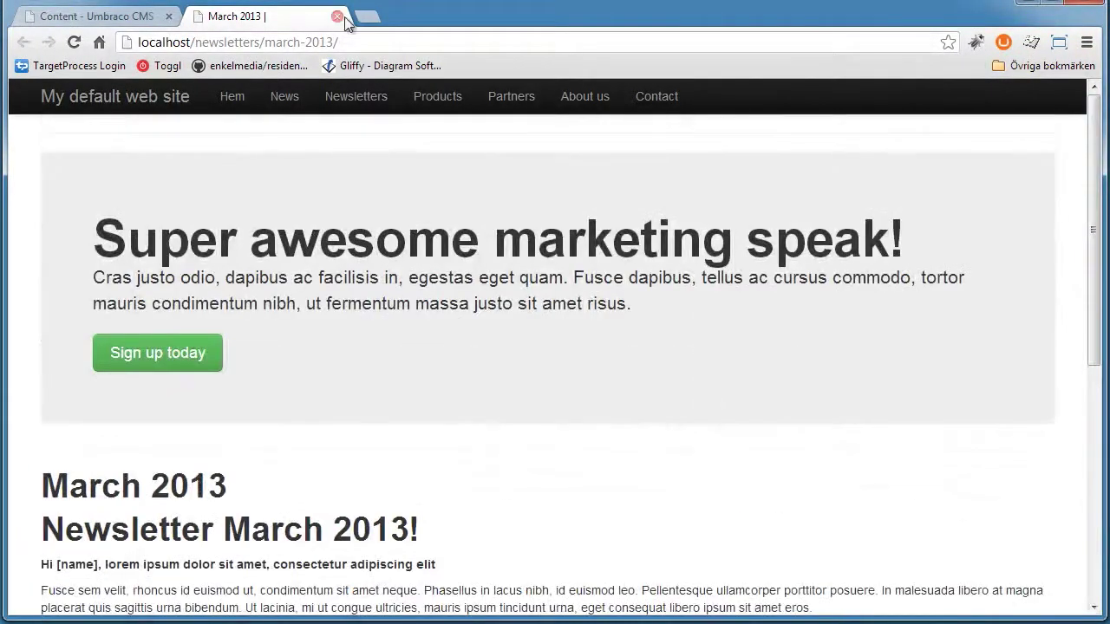
left_click(337, 16)
Preview the newsletter again from the Newsletter Studio send form
left_click(394, 130)
left_click(491, 422)
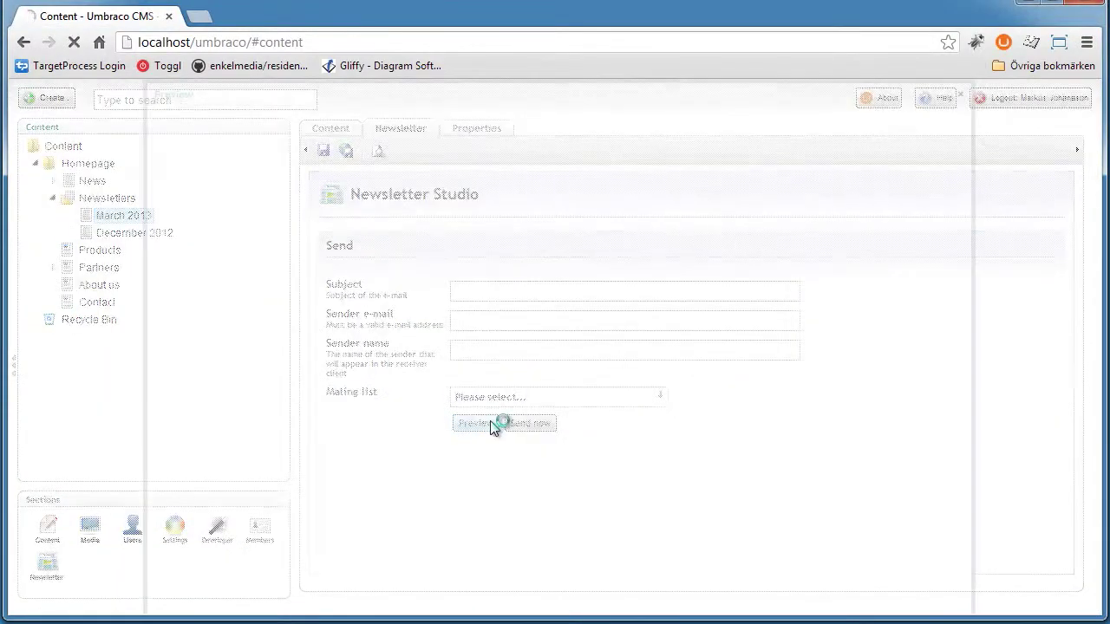
left_click_drag(961, 172, 966, 92)
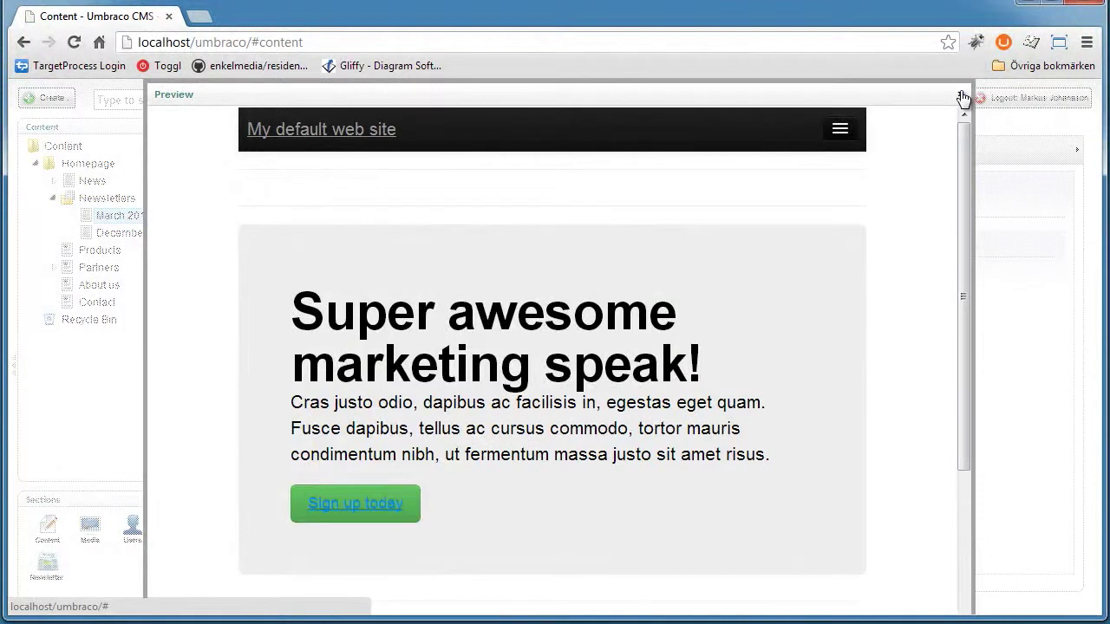
left_click(961, 97)
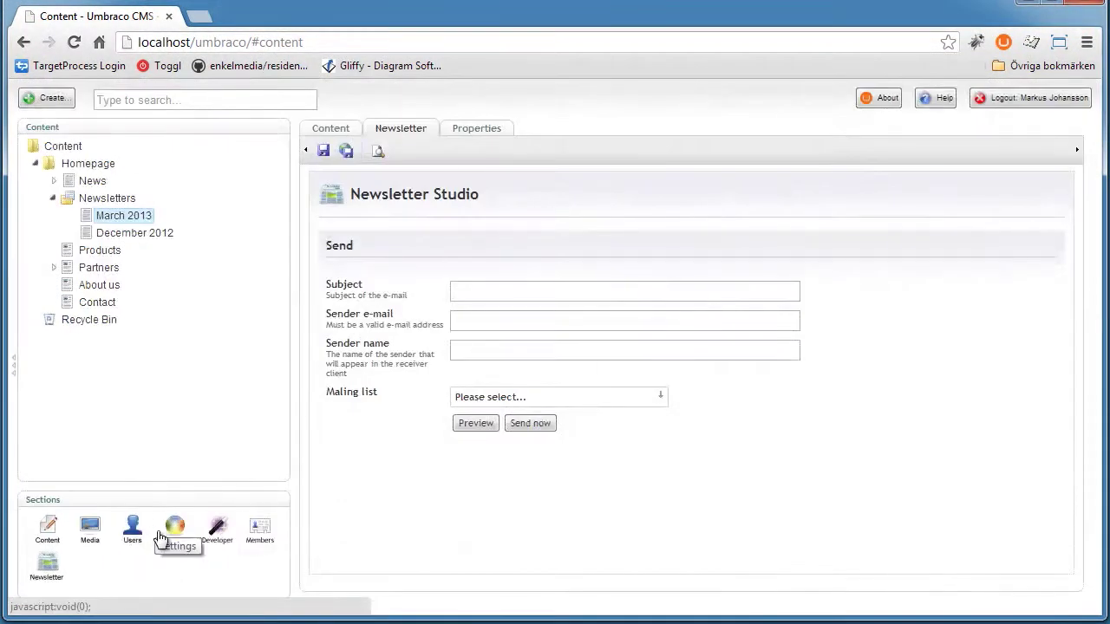
left_click(178, 531)
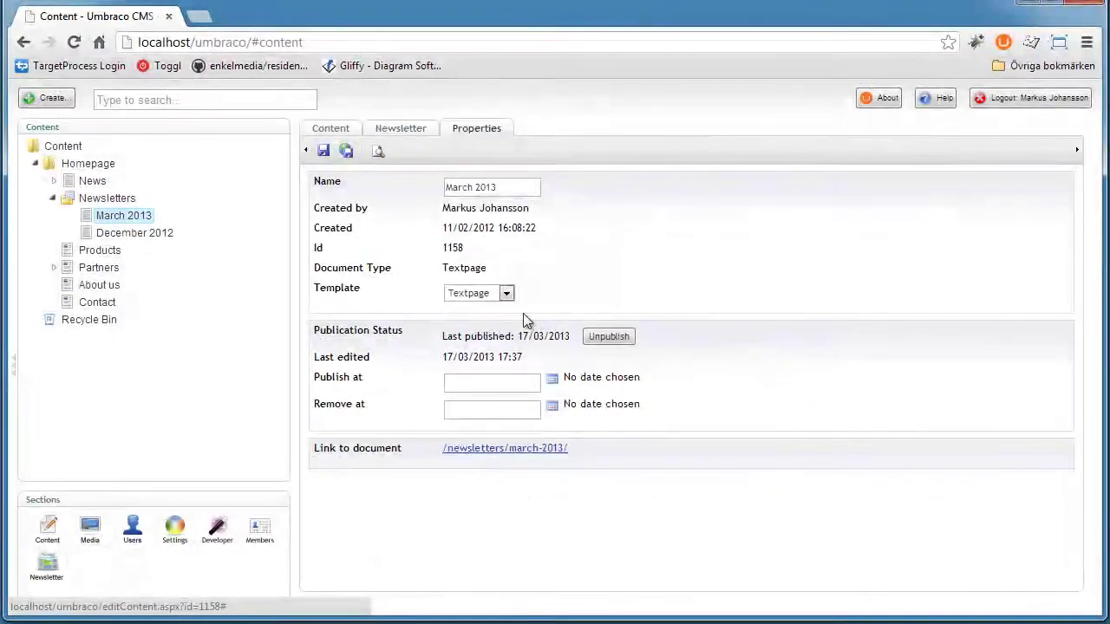
Confirm the March 2013 page's template remains Textpage
double_click(334, 290)
left_click(506, 293)
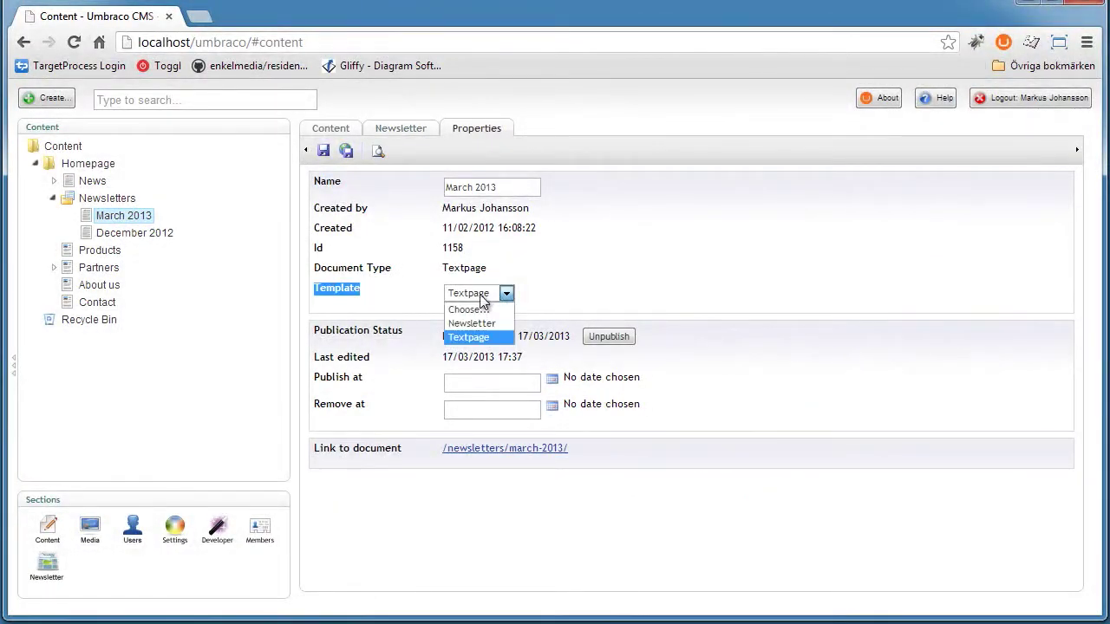
left_click(571, 297)
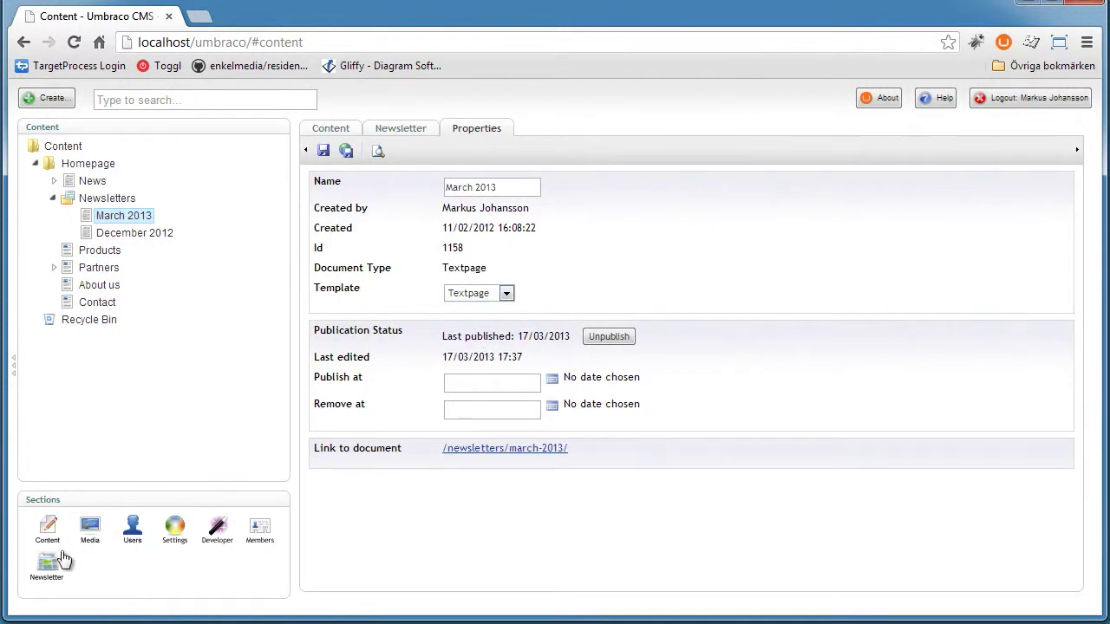
Read the Textpage template code under Master, noting hero-unit markup and title/body lines
left_click(174, 529)
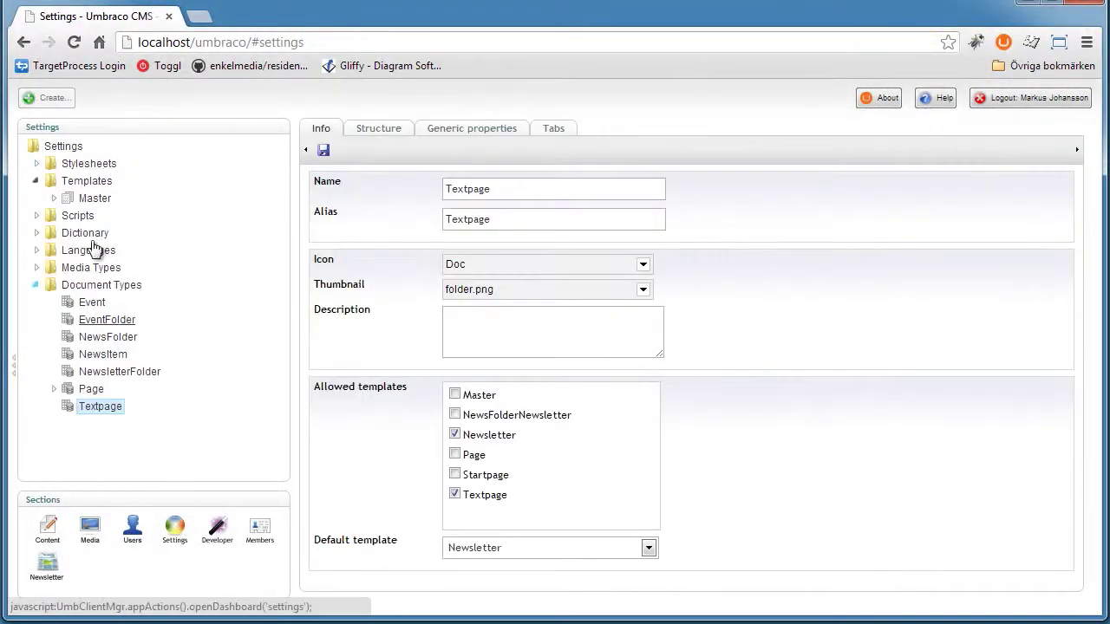
left_click(54, 198)
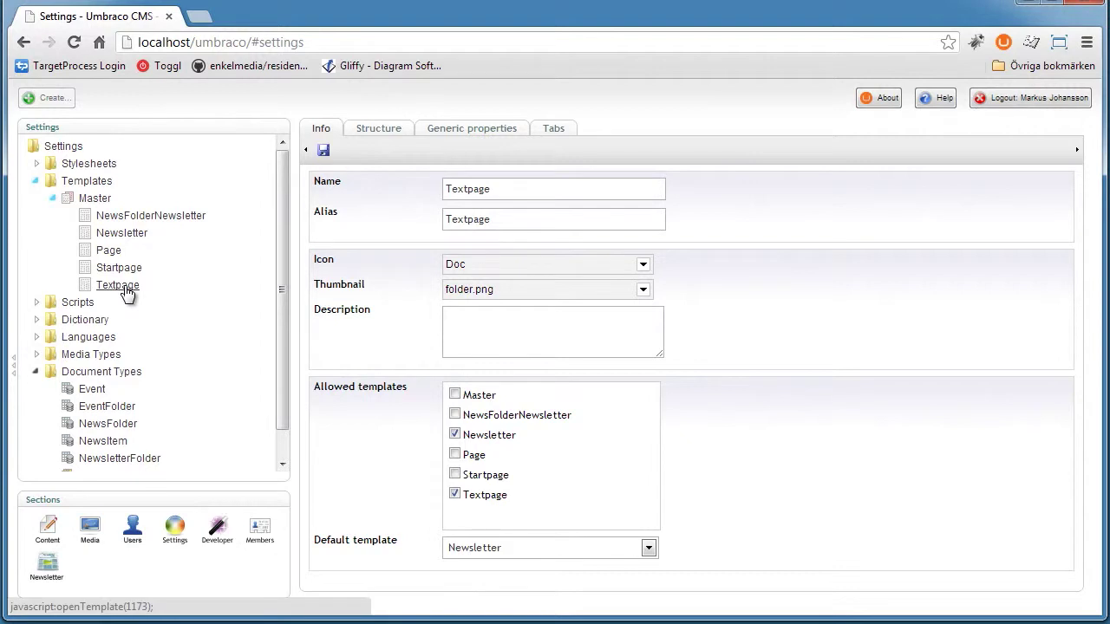
left_click(126, 293)
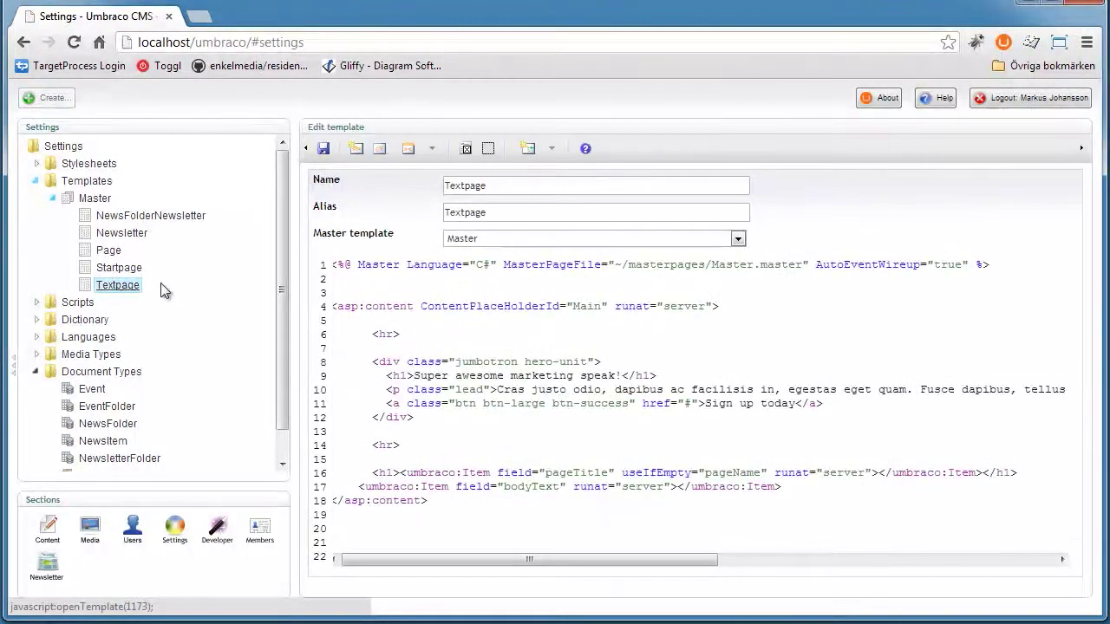
left_click_drag(362, 324, 590, 422)
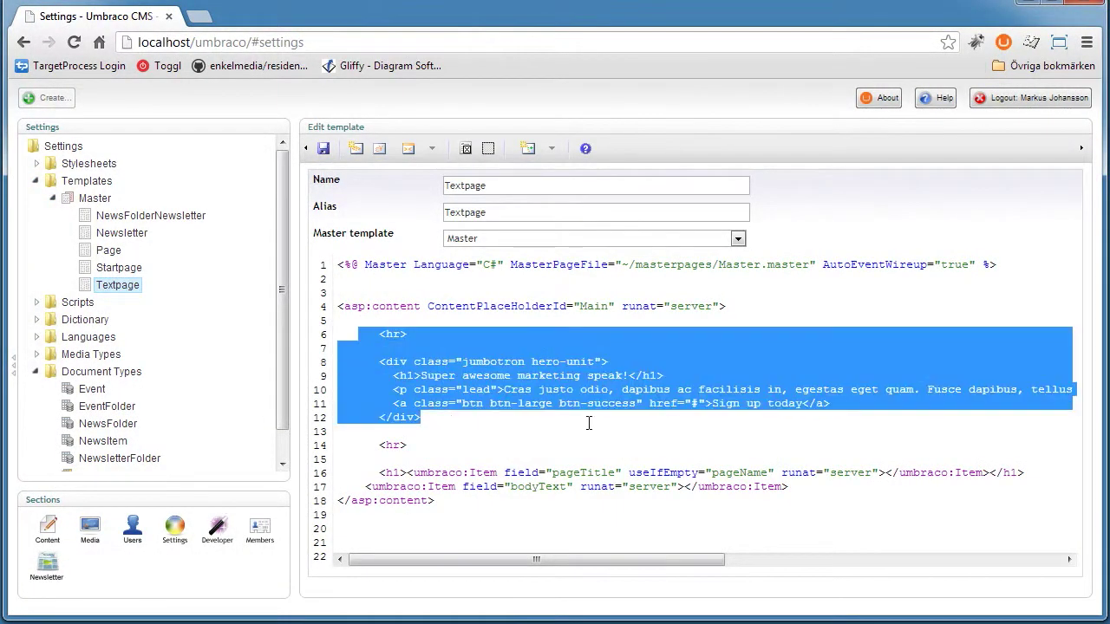
left_click(590, 422)
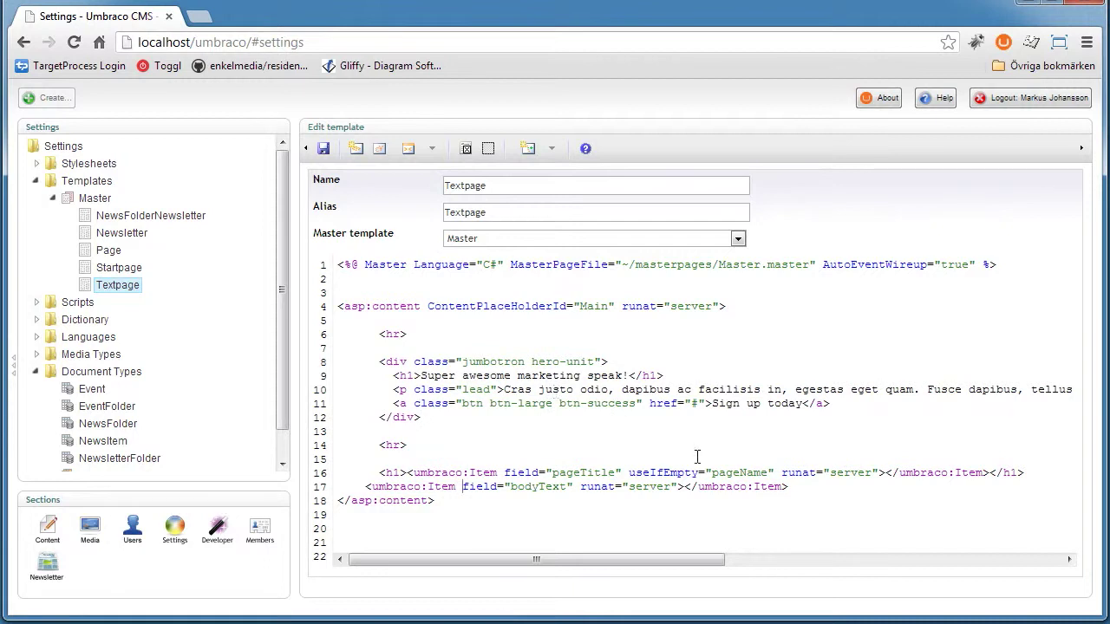
left_click_drag(788, 487, 351, 472)
key("ctrl+c")
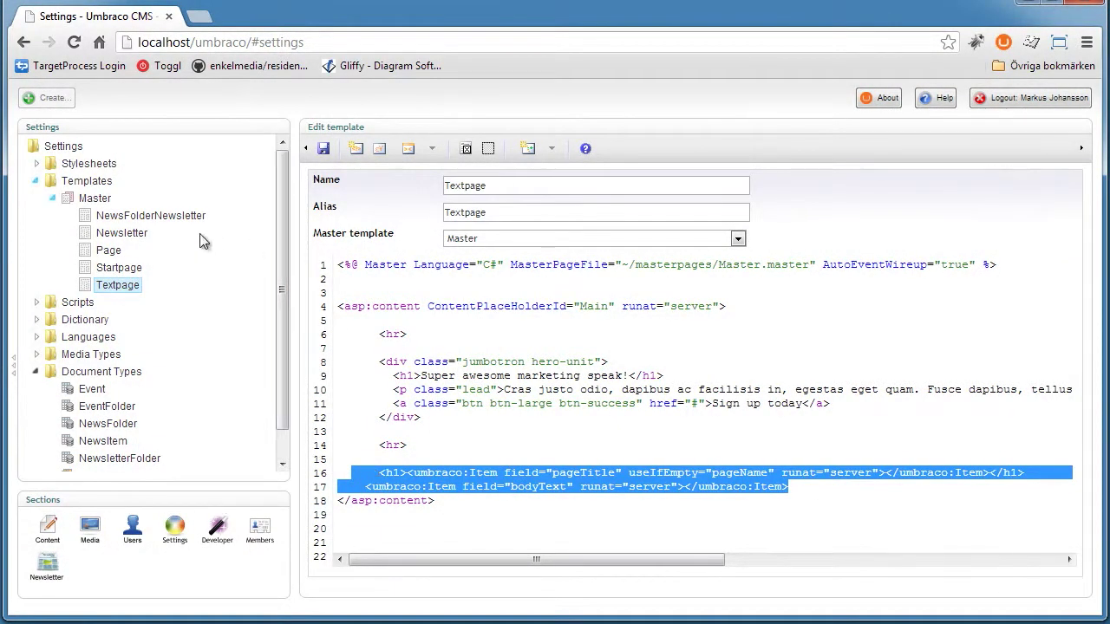
left_click(87, 197)
left_click(86, 182)
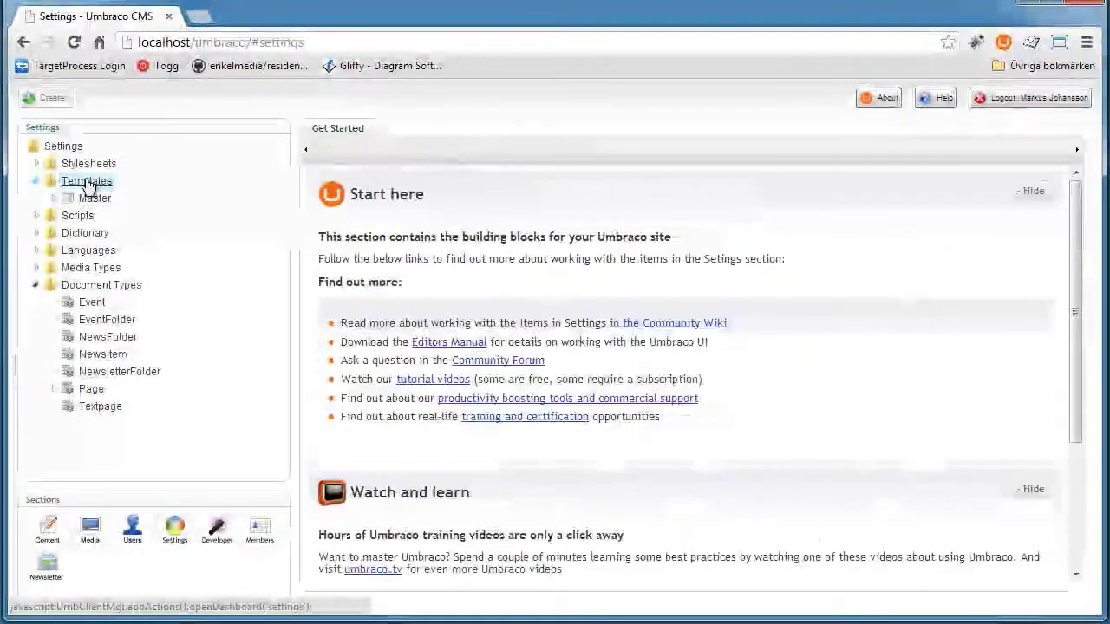
Start a new template from the Templates folder and name it TextPageNewsletter
right_click(87, 183)
left_click(115, 205)
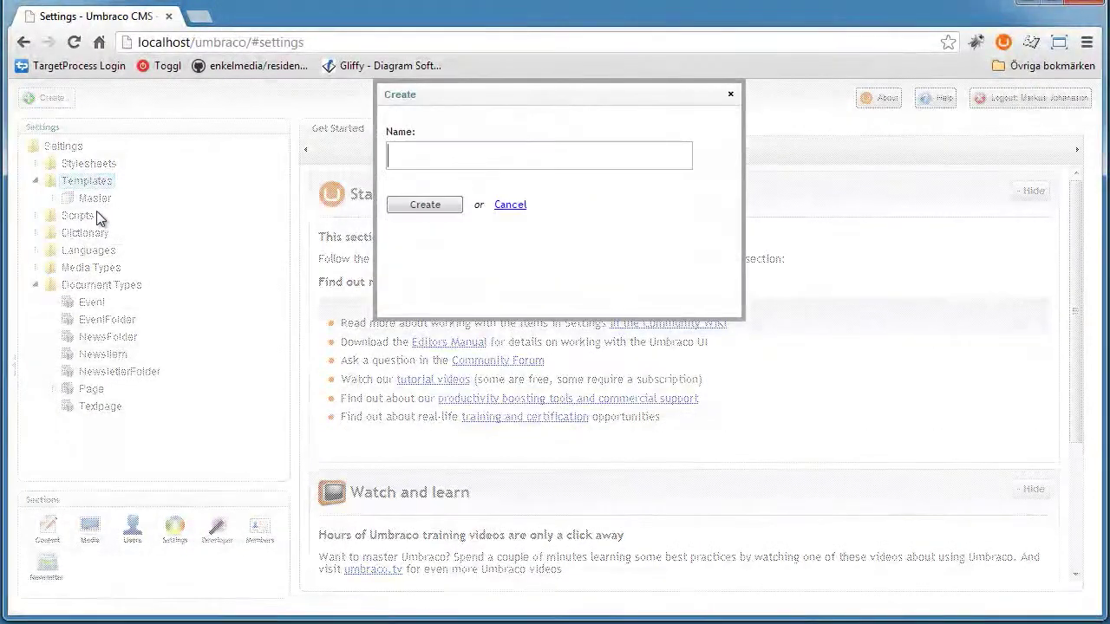
left_click(468, 154)
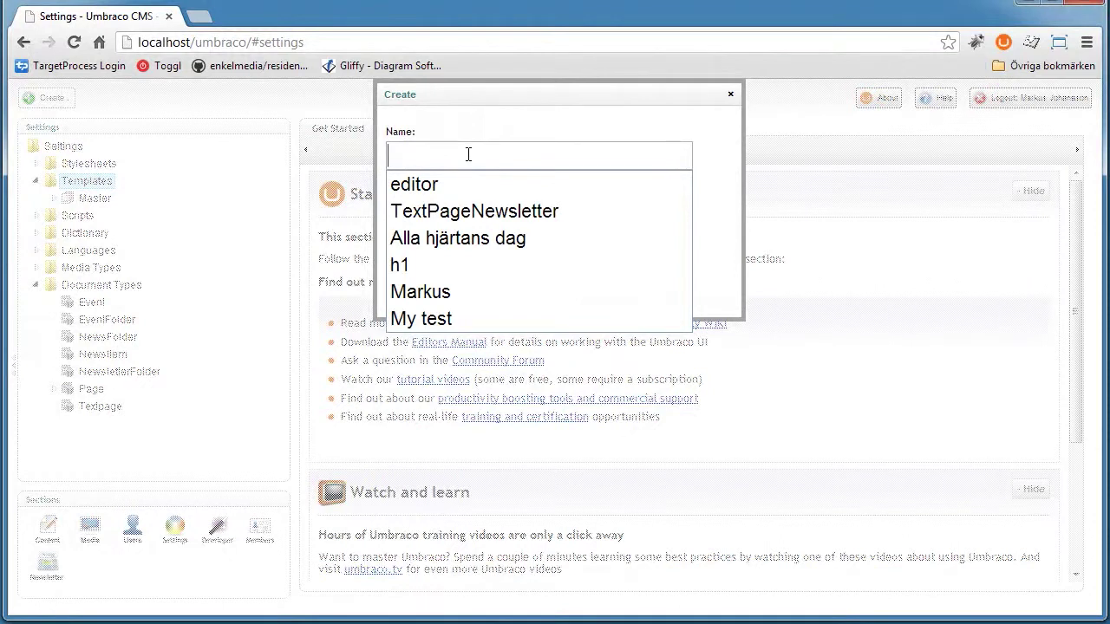
left_click(441, 148)
type("T")
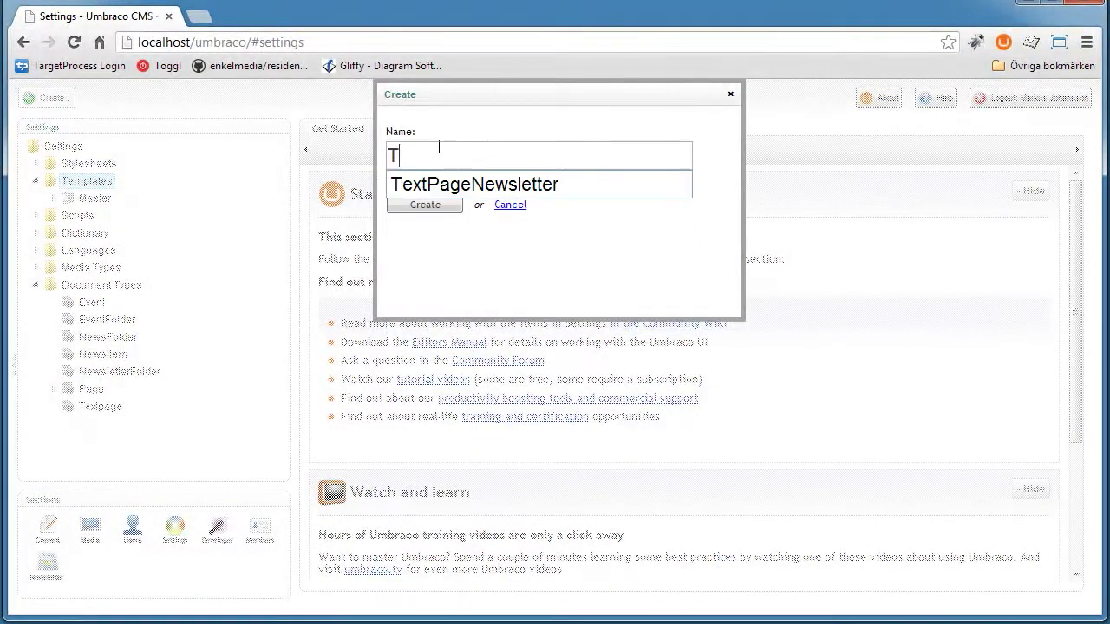
type("extPa")
key("BackSpace")
type("PageN")
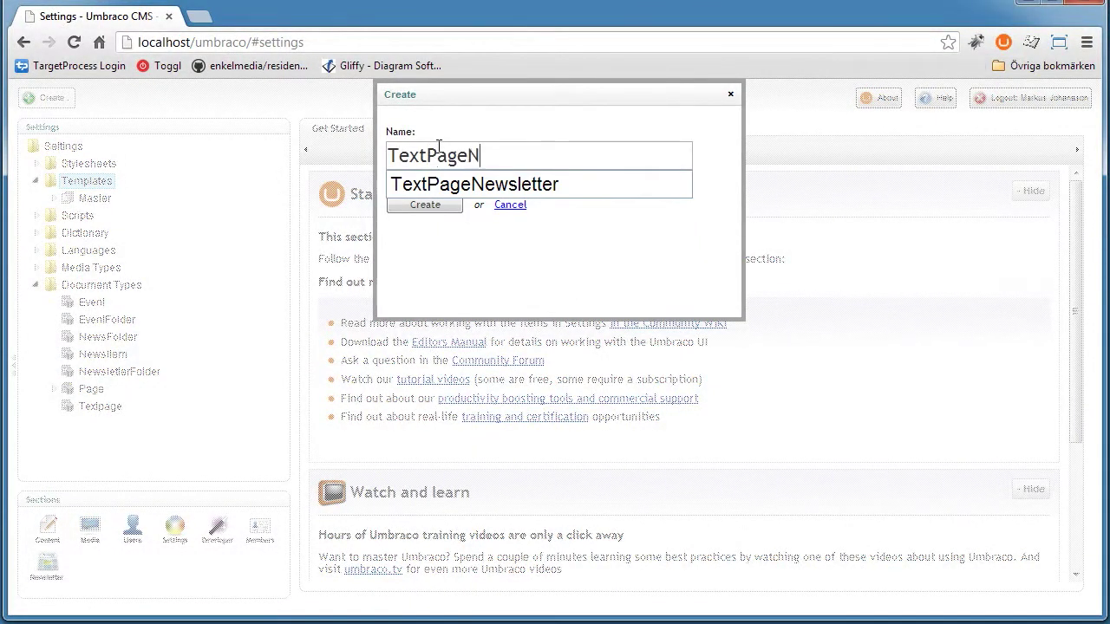
type("ewsletter")
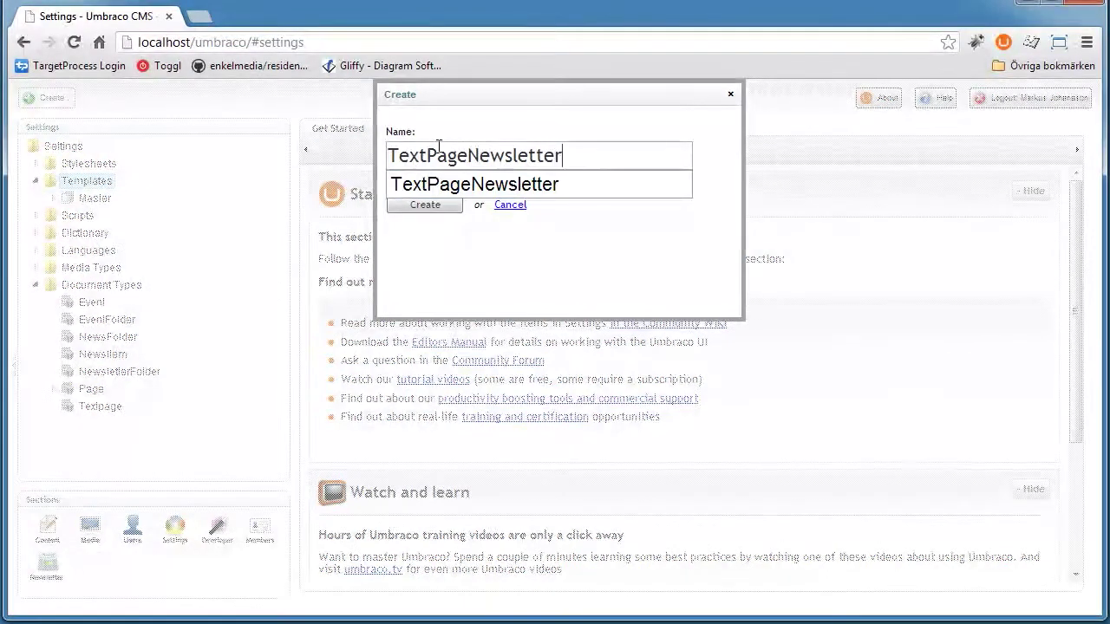
key("Escape")
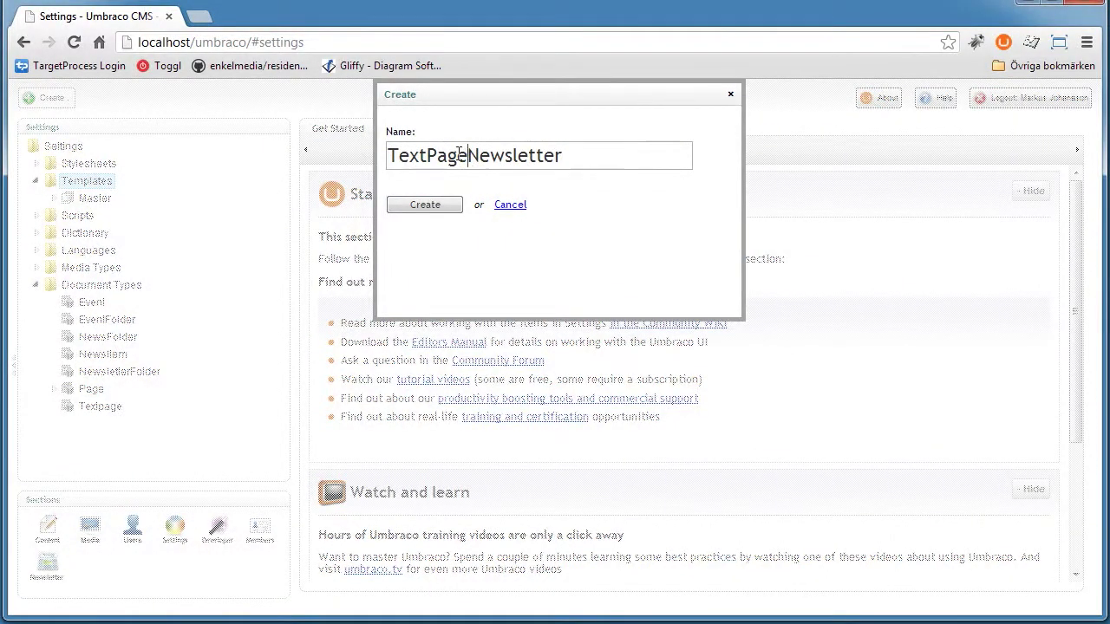
left_click_drag(459, 154, 362, 156)
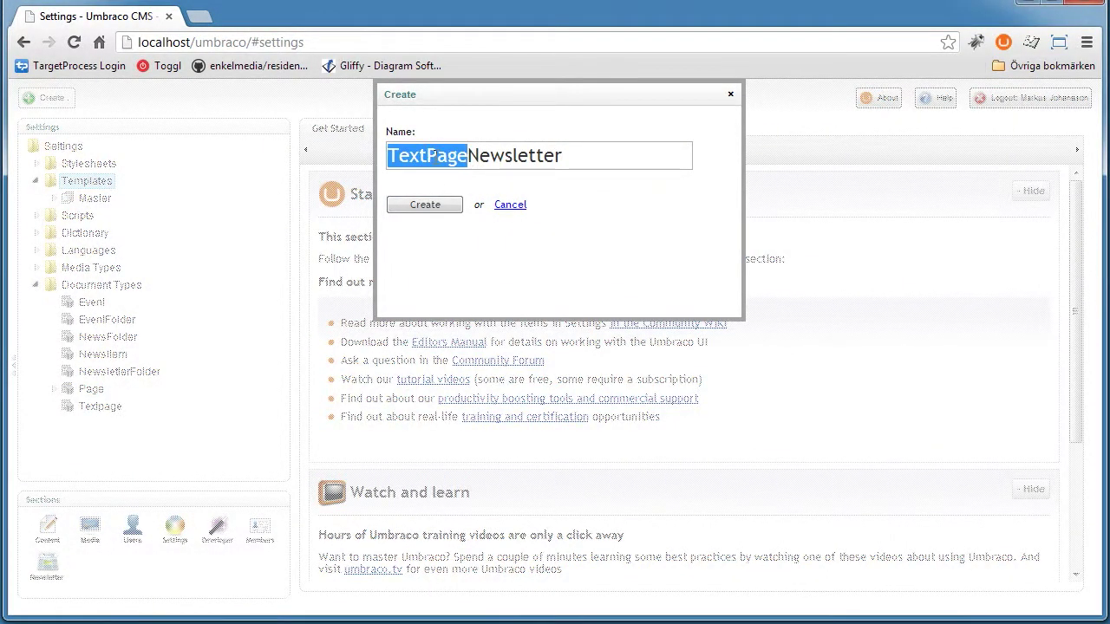
left_click(468, 155)
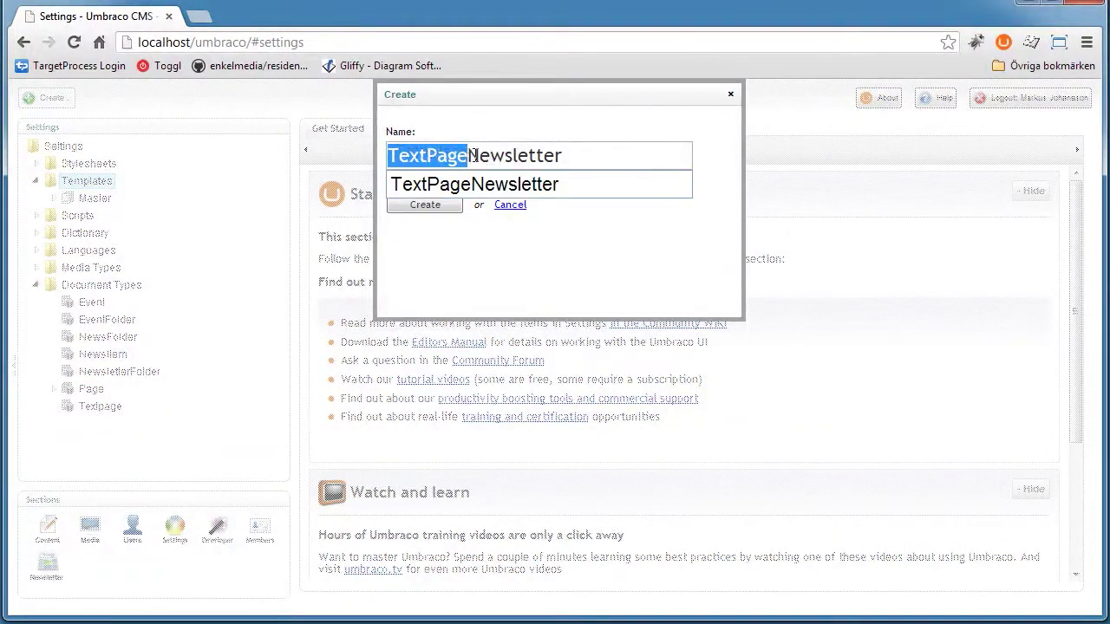
left_click_drag(592, 149, 462, 155)
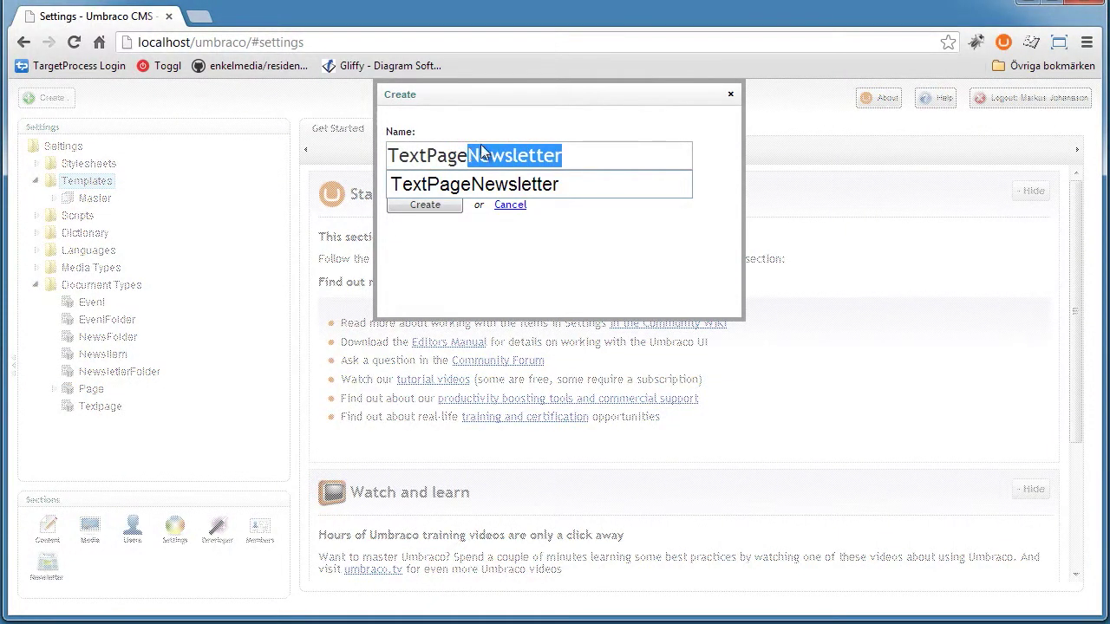
left_click(470, 156)
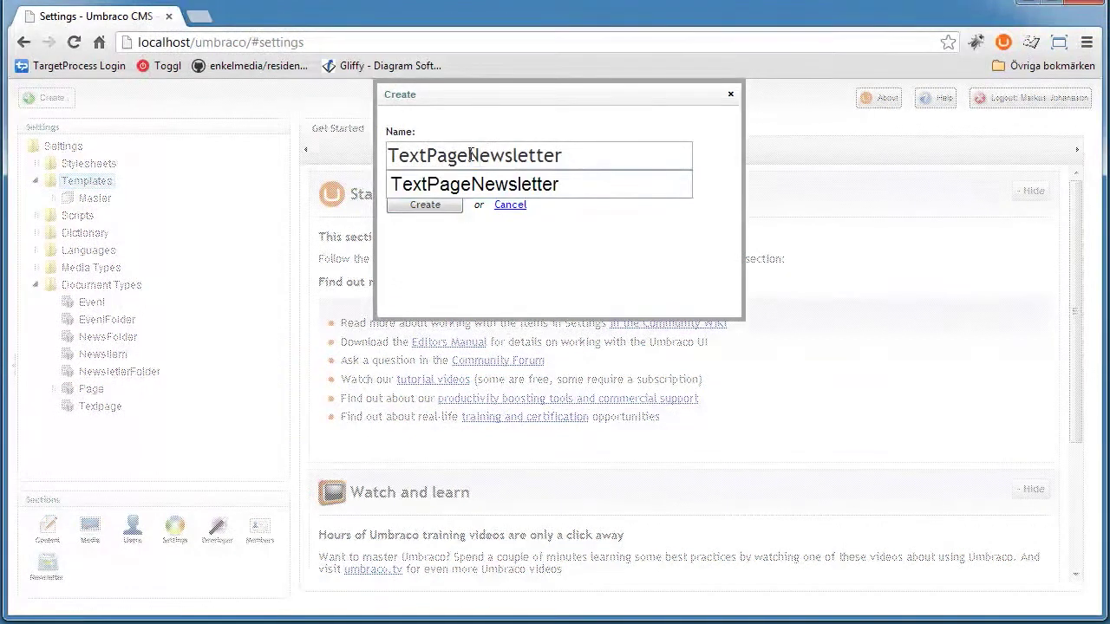
left_click_drag(468, 156, 387, 155)
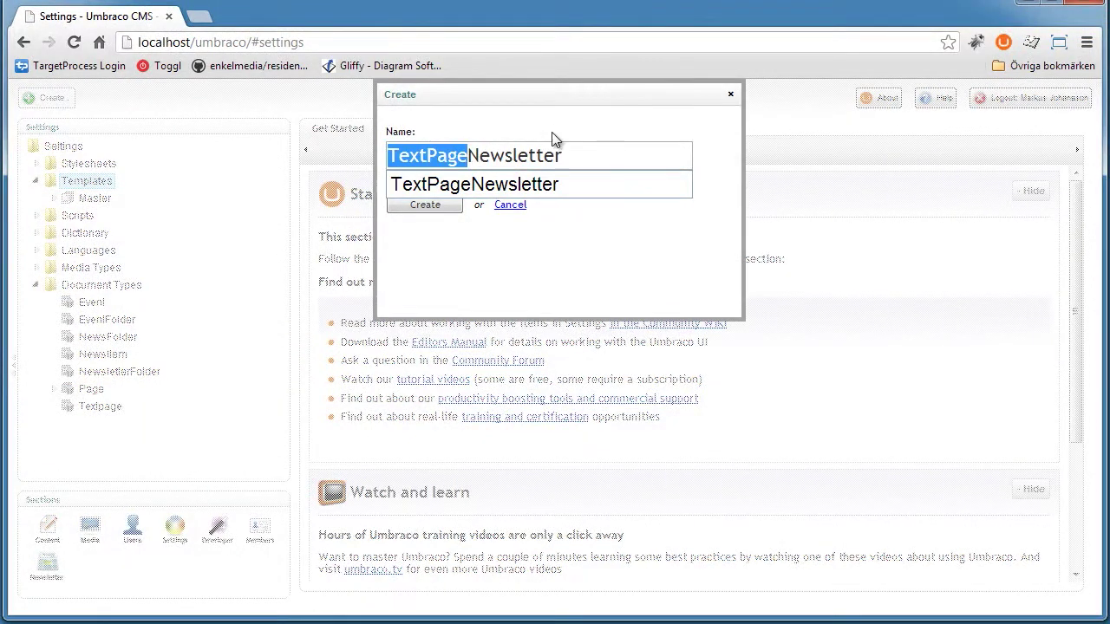
key("Right")
Create TextPageNewsletter with pasted pageTitle heading and bodyText items in its content, and save
left_click(433, 205)
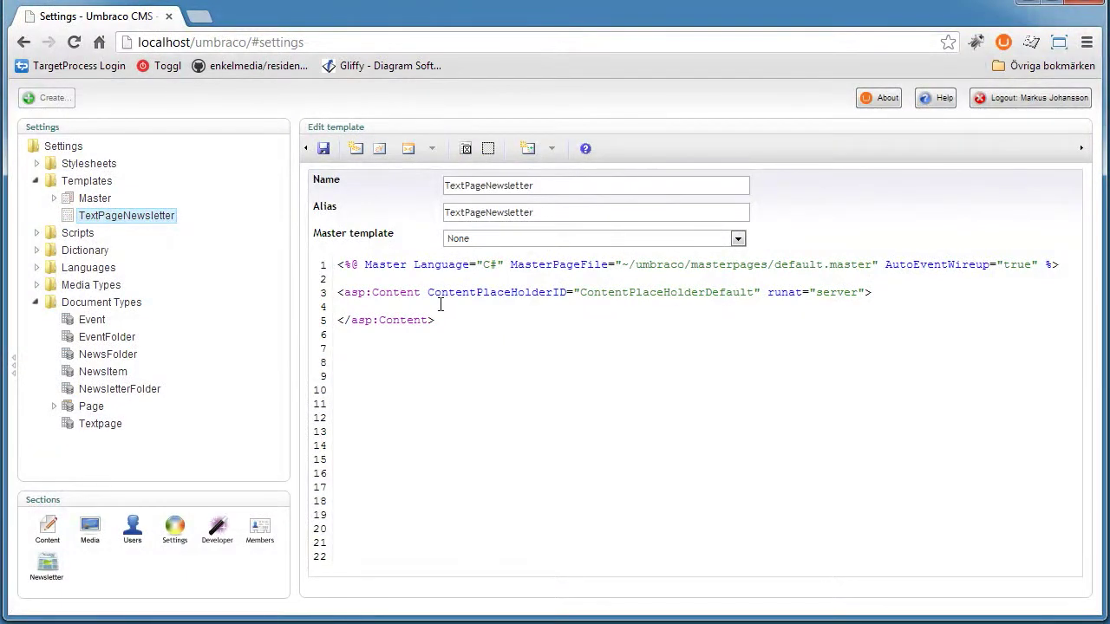
key("Return")
key("Return")
key("Up")
key("Tab")
key("ctrl+v")
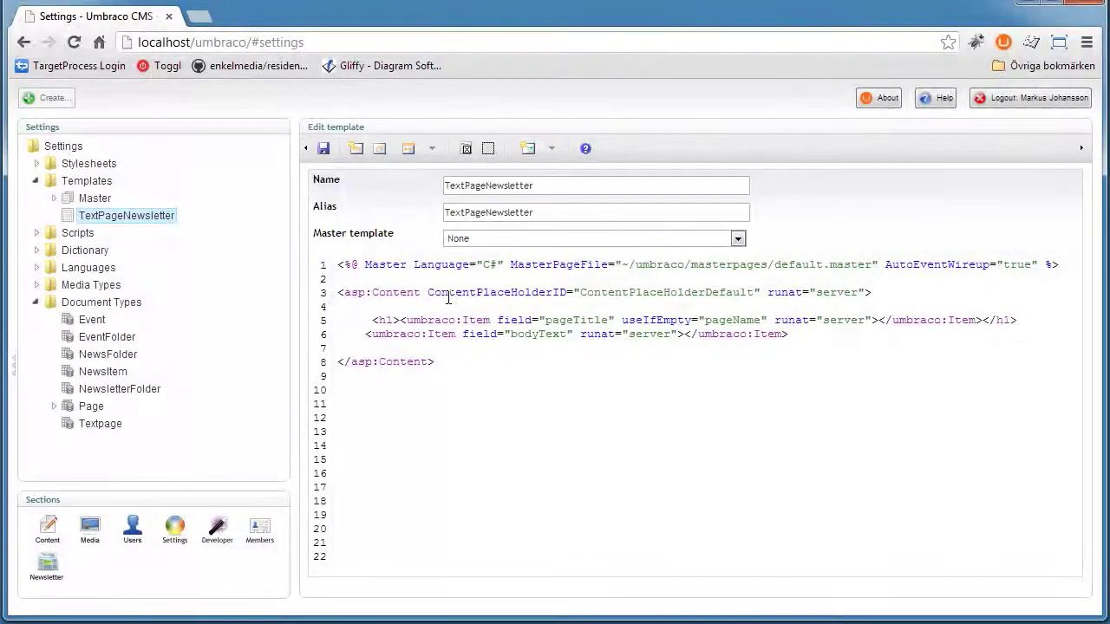
key("BackSpace")
key("BackSpace")
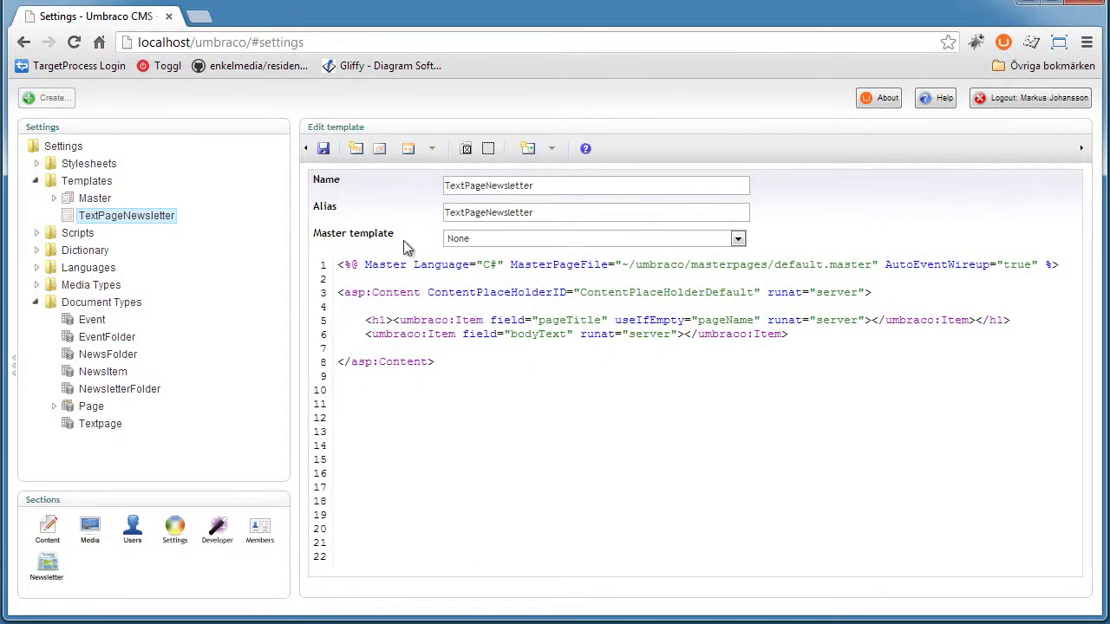
left_click(323, 149)
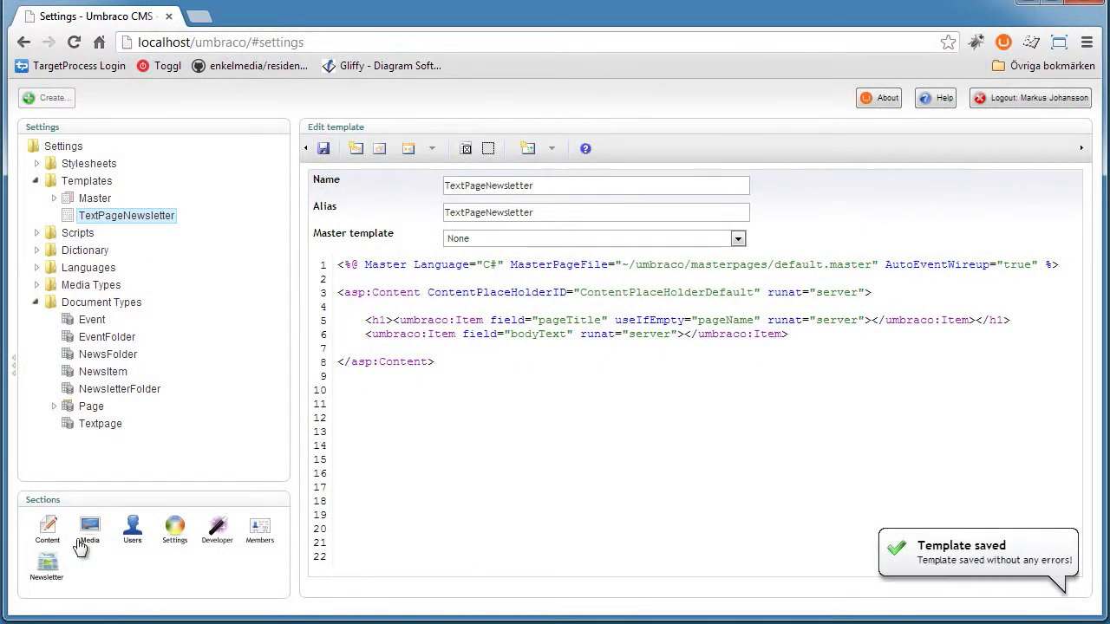
left_click(47, 529)
Open March 2013 and review its newsletter Preview
left_click(124, 215)
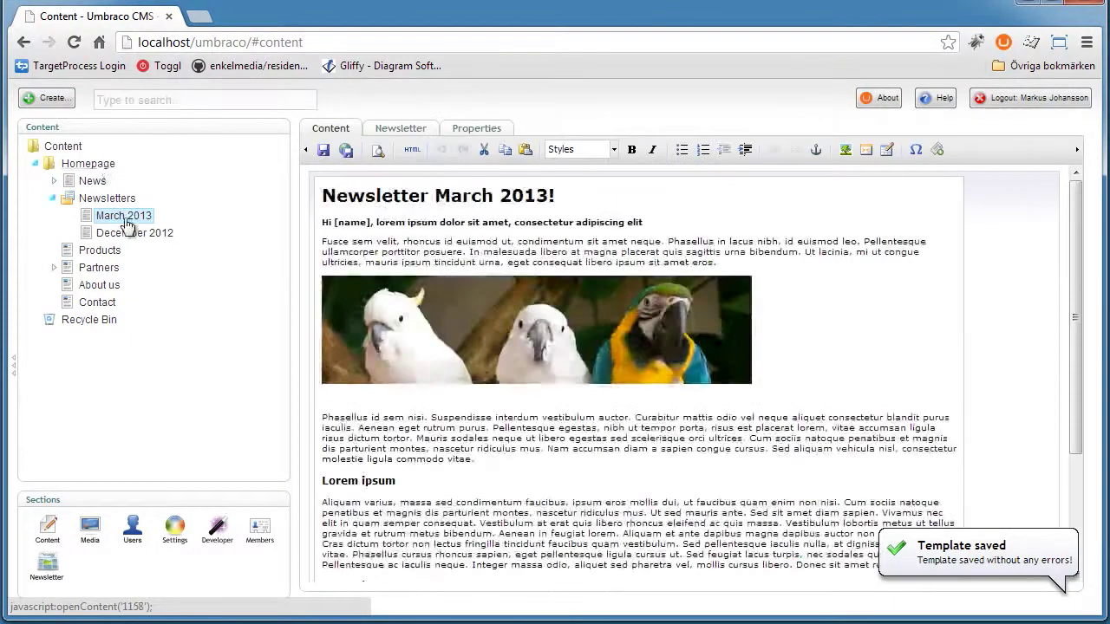
left_click(400, 129)
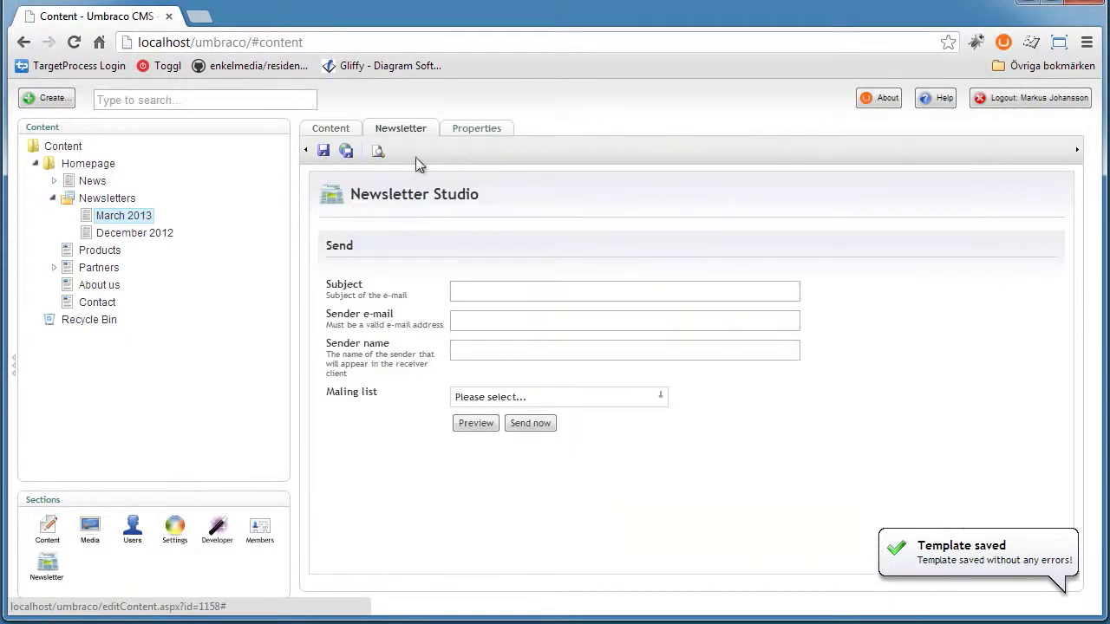
left_click(475, 423)
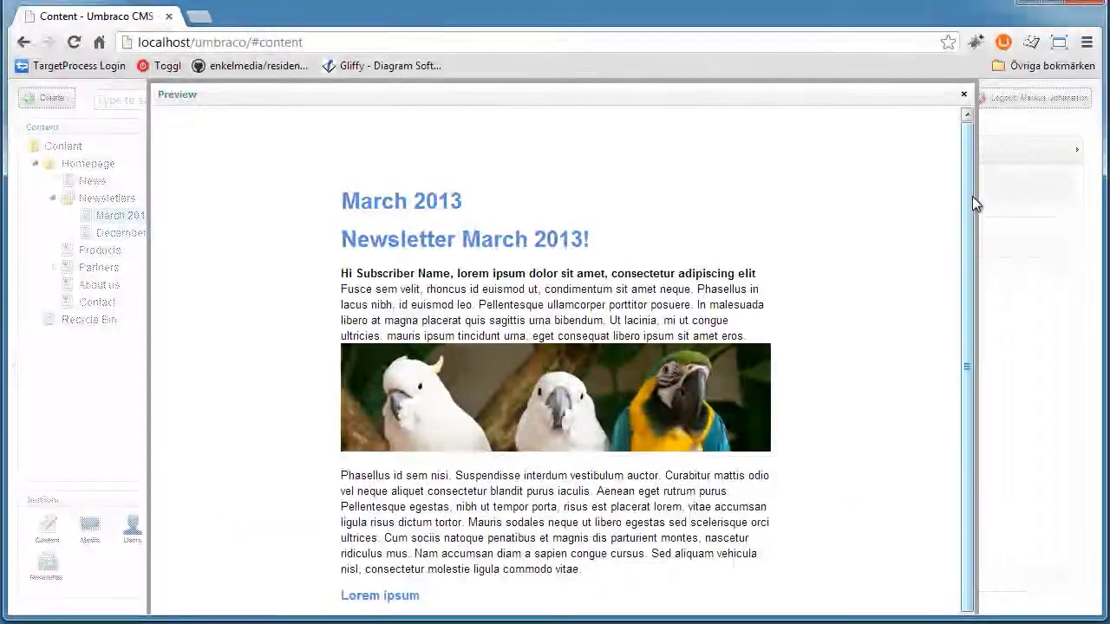
scroll(972, 260, "down", 3)
scroll(933, 196, "up", 3)
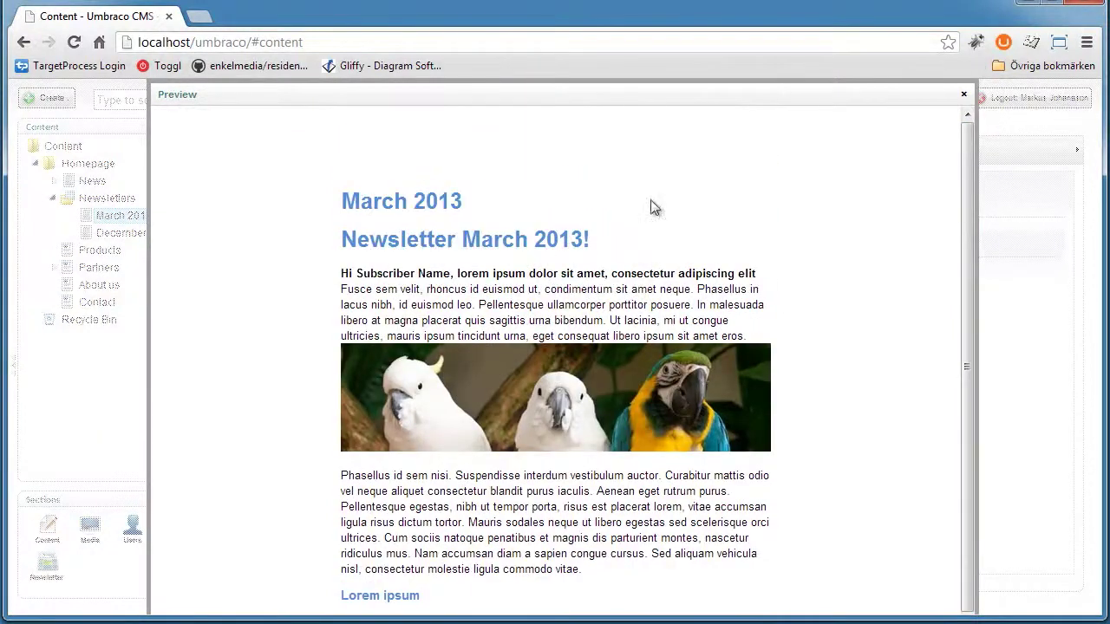
left_click(963, 94)
Open and reload the published March 2013 page in a new tab, then return to admin
left_click(476, 128)
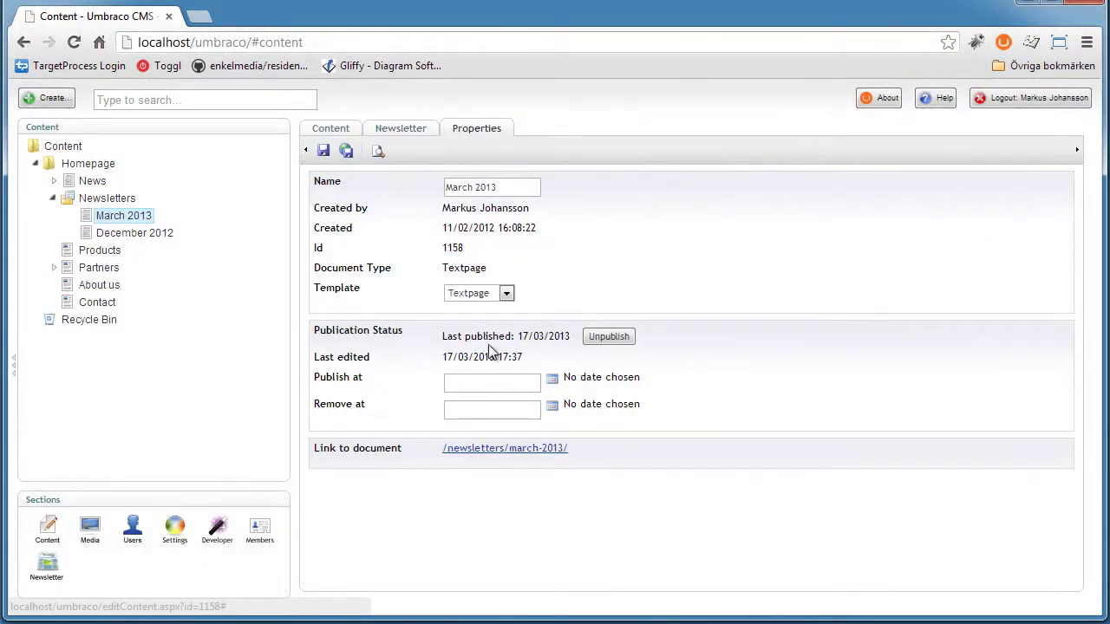
left_click(505, 448)
key("F5")
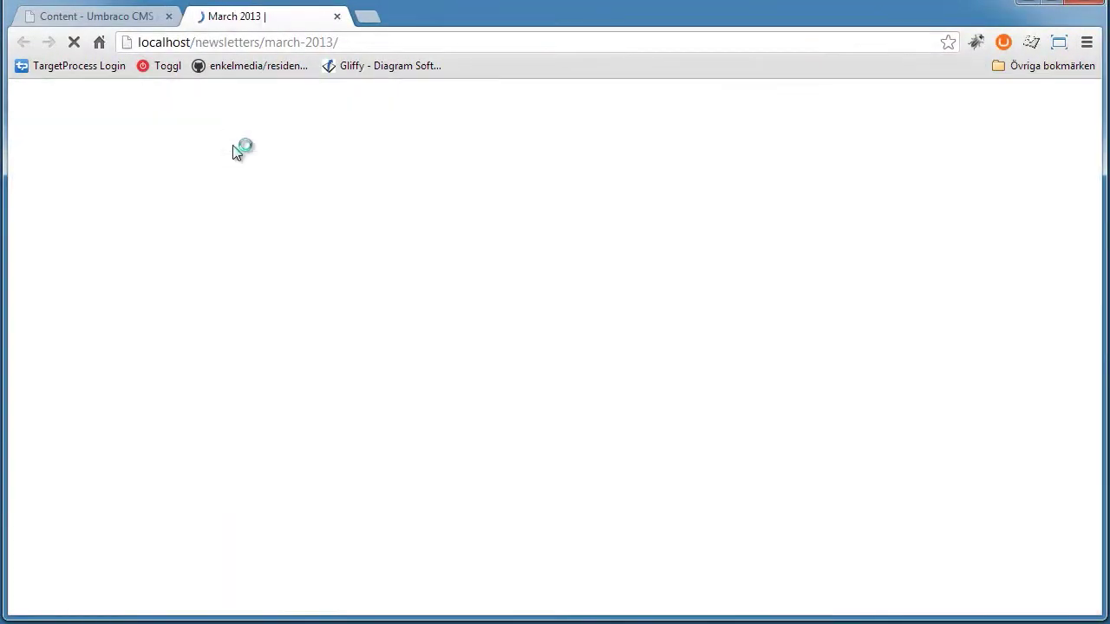
scroll(411, 342, "down", 2)
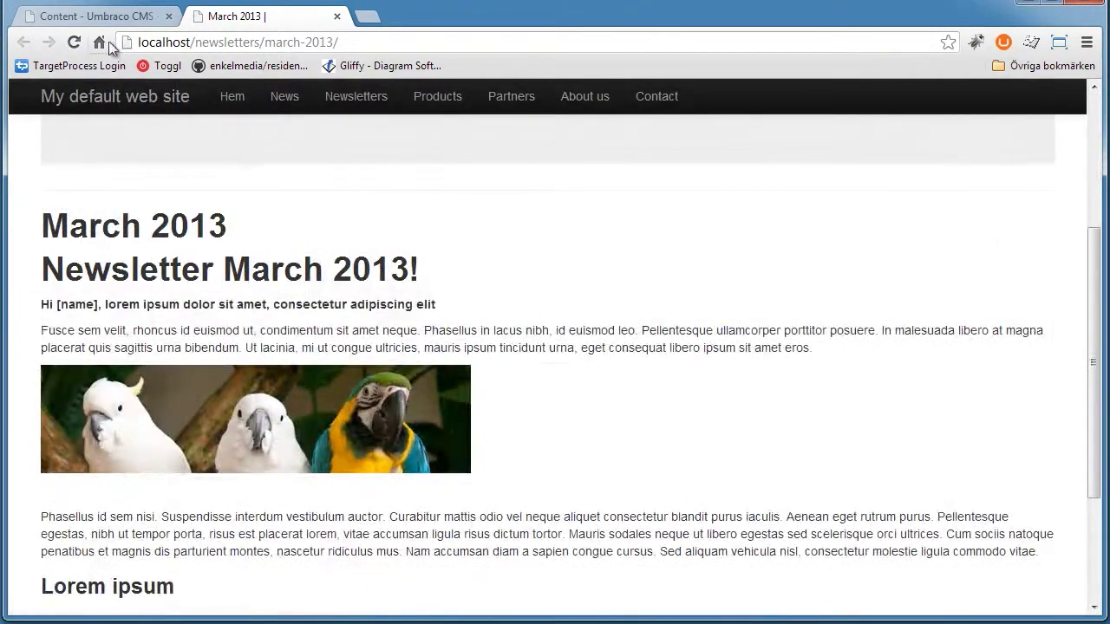
left_click(96, 16)
Preview the March 2013 newsletter again from the Newsletter tab
left_click(401, 129)
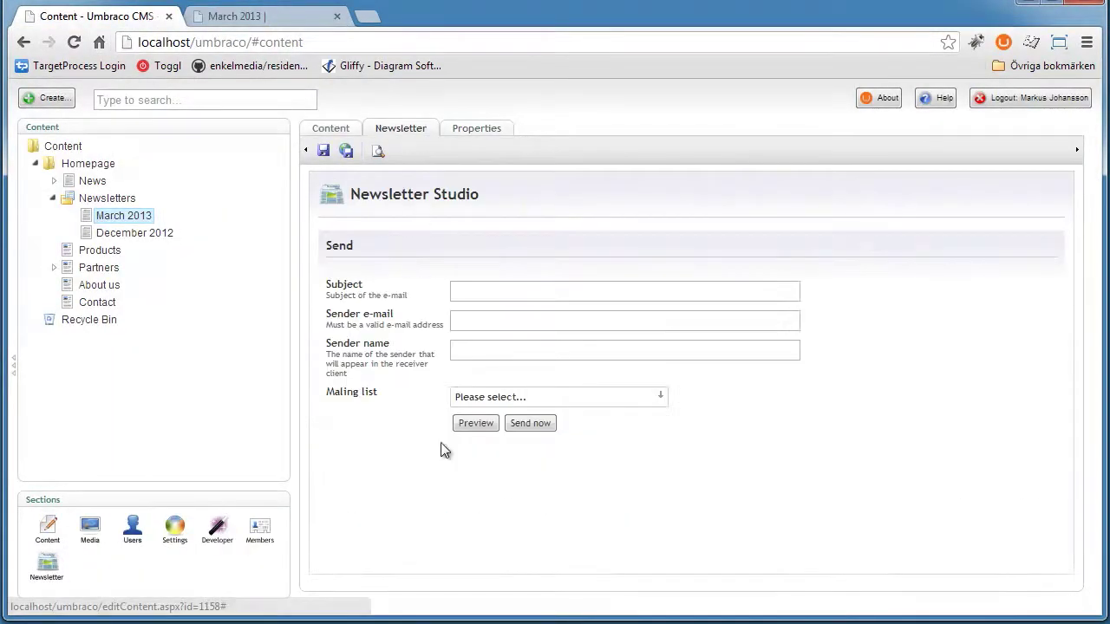
left_click(494, 424)
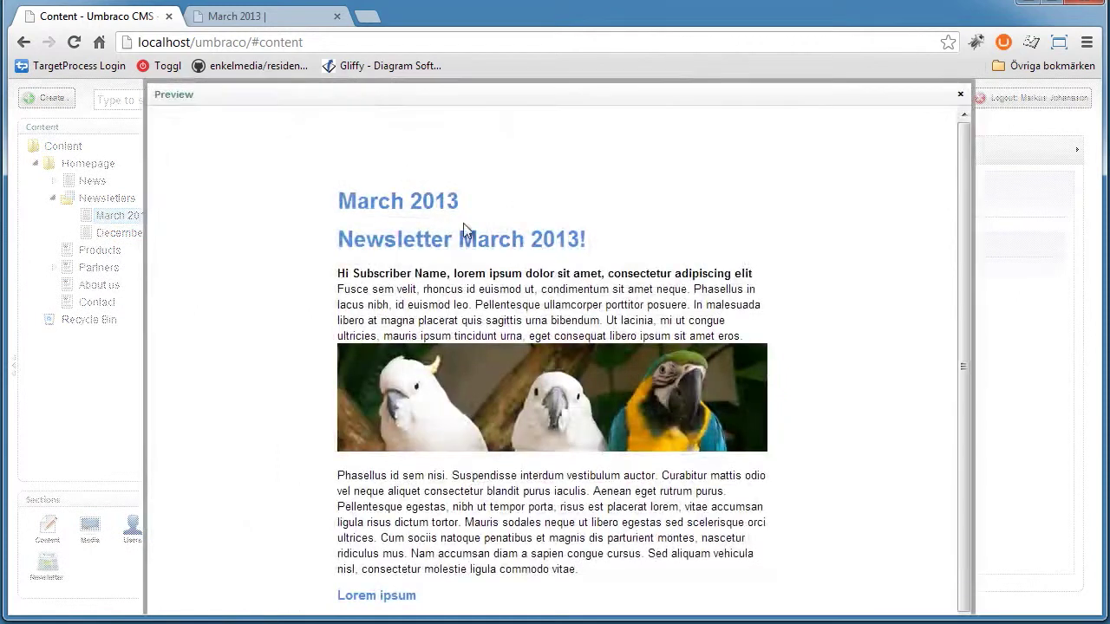
left_click_drag(371, 202, 862, 252)
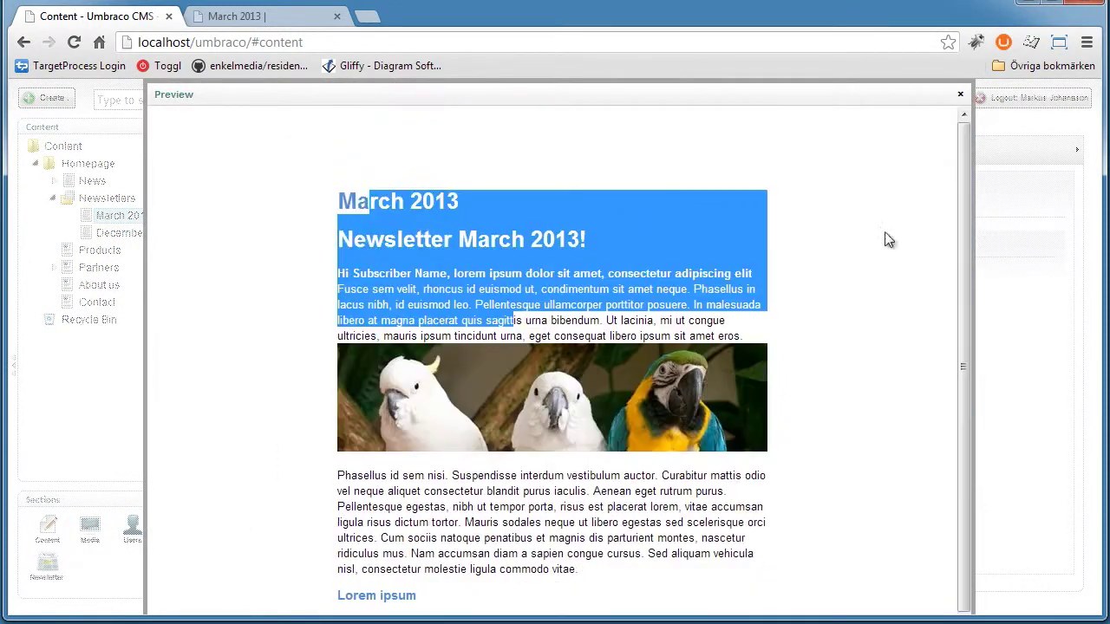
left_click(889, 241)
left_click(959, 93)
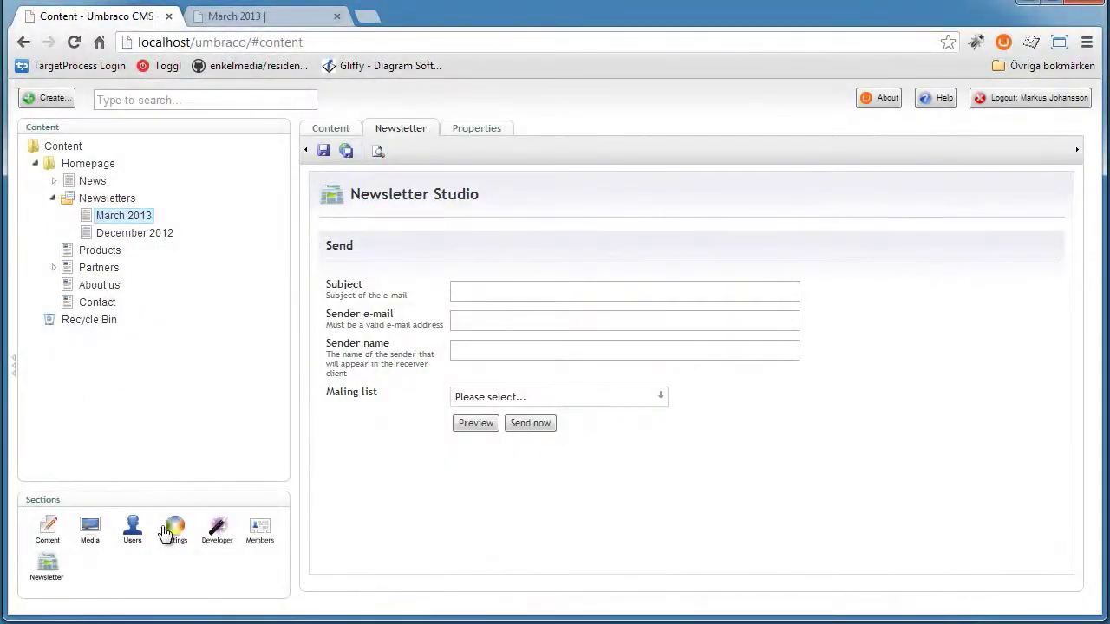
Delete the page-title heading line from the TextPageNewsletter template, leaving blank indented lines
left_click(170, 531)
left_click(106, 217)
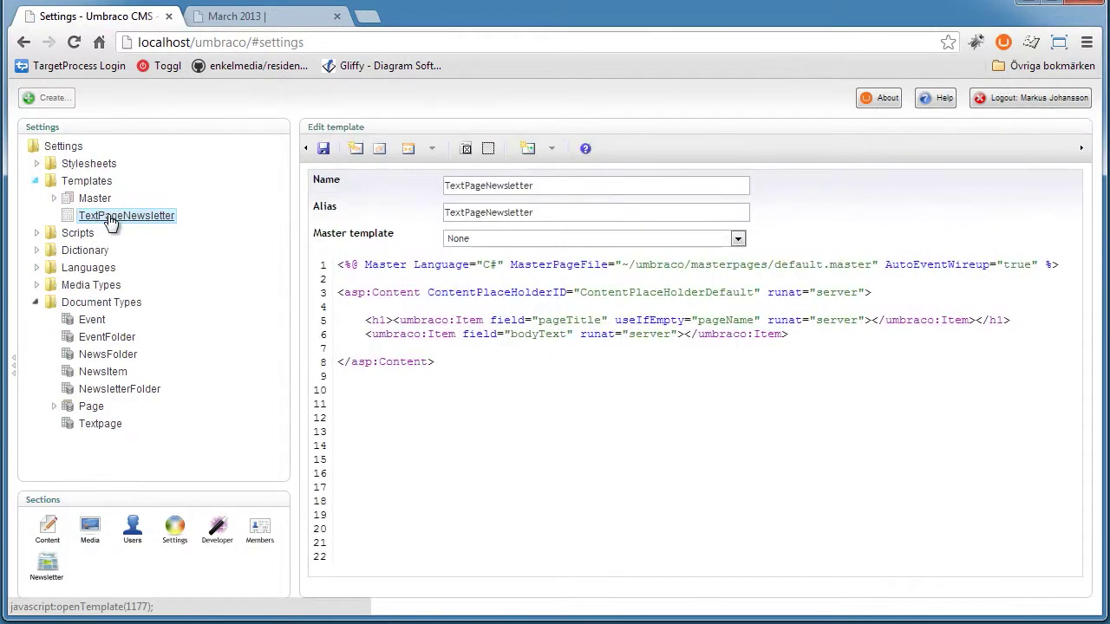
triple_click(597, 320)
key("BackSpace")
key("Return")
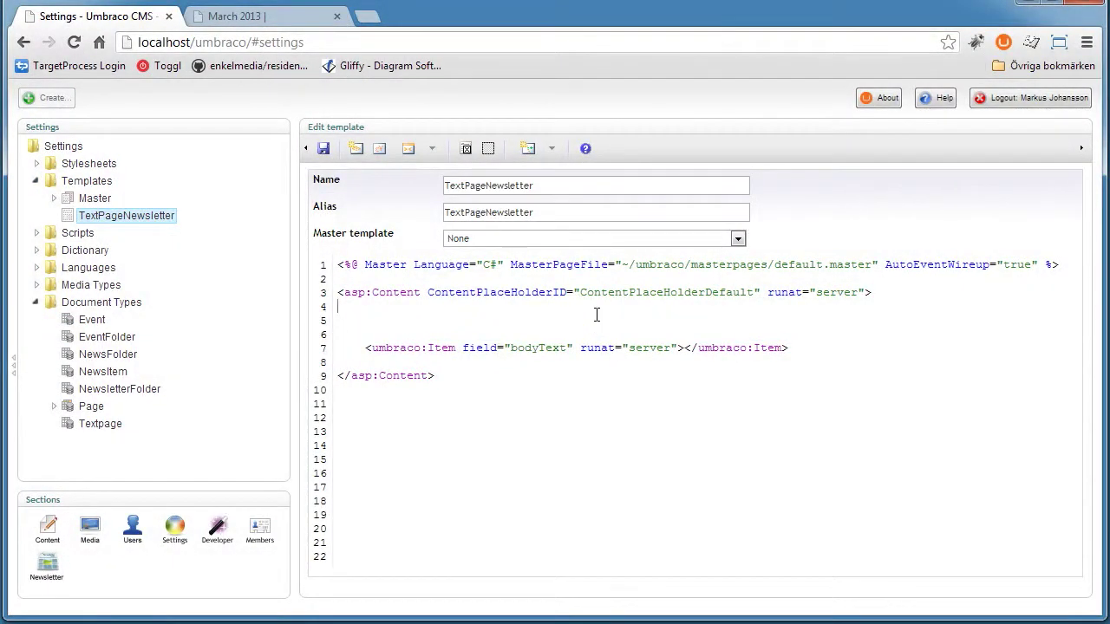
key("Return")
key("Tab")
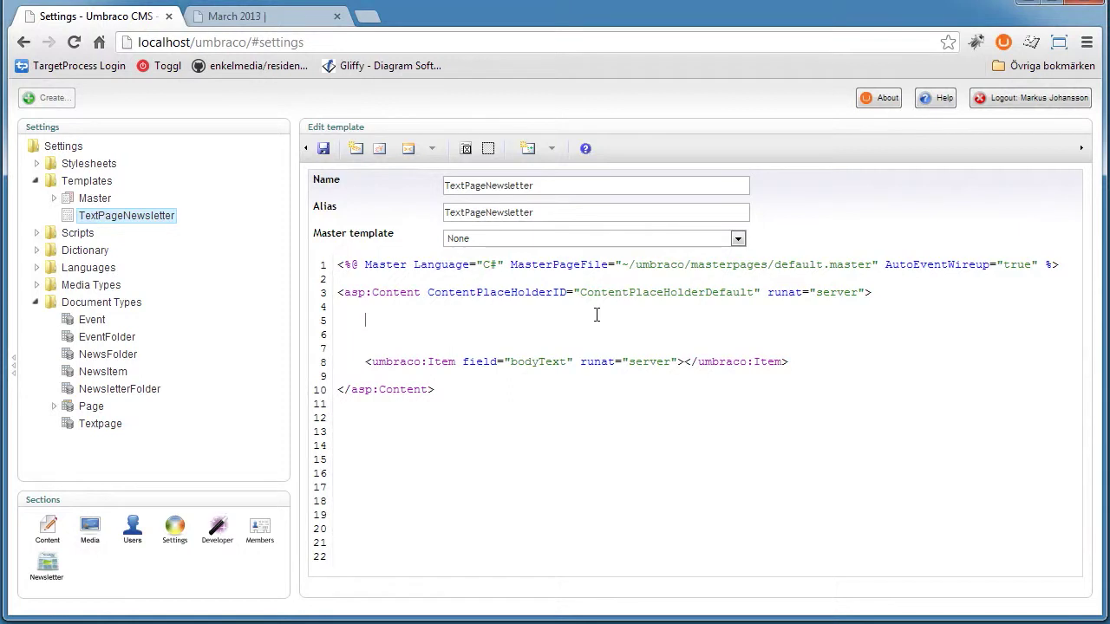
Insert the Navigation macro with default settings above bodyText and save the template
left_click(552, 149)
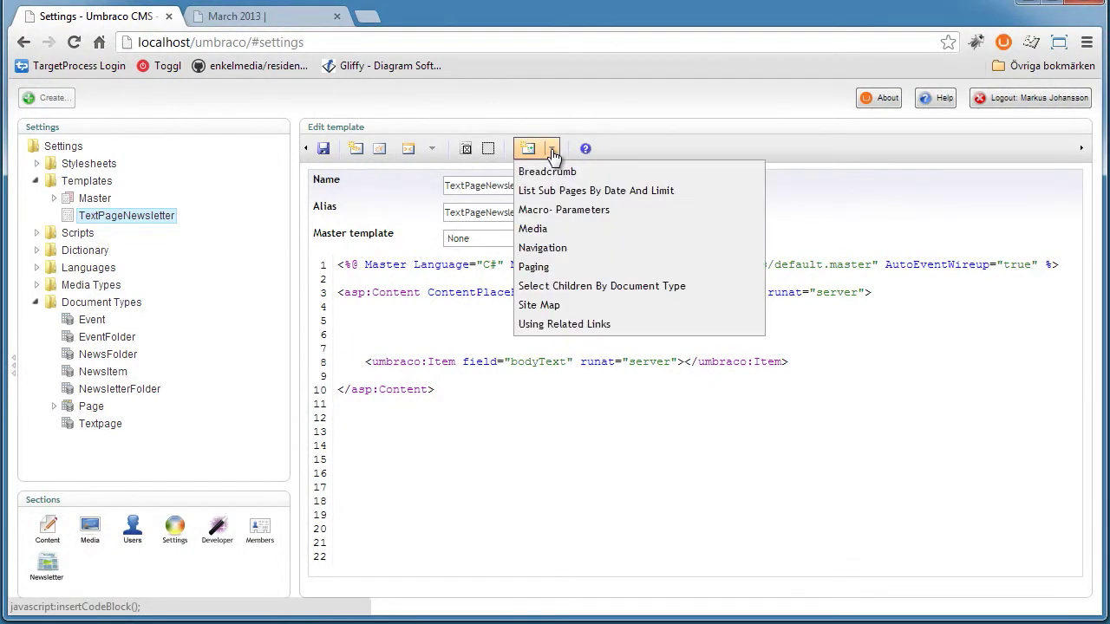
left_click(431, 150)
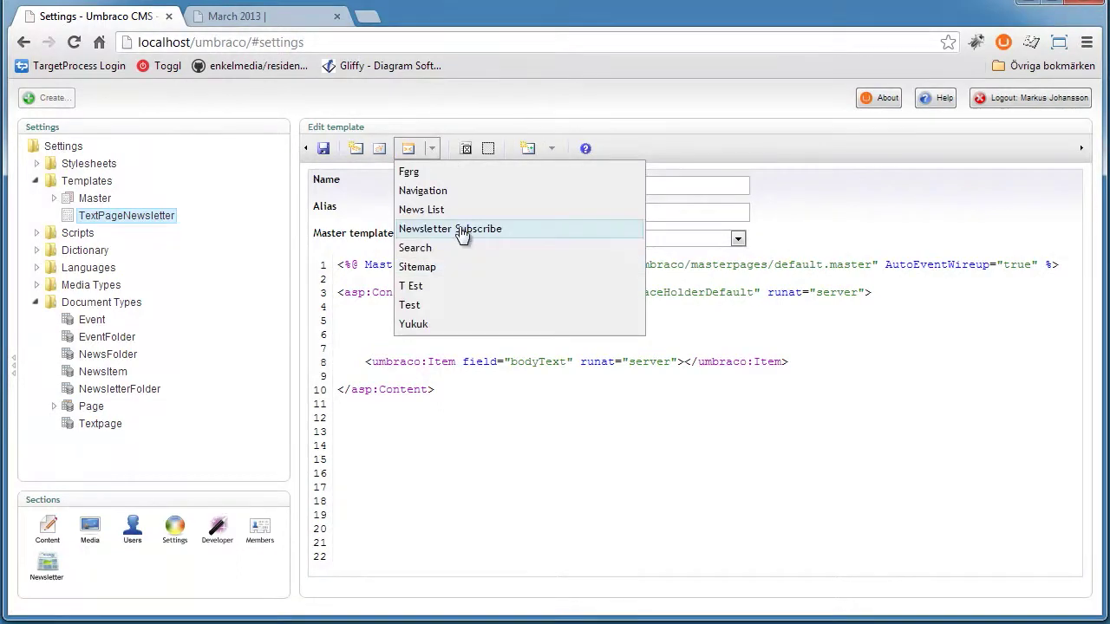
left_click(438, 198)
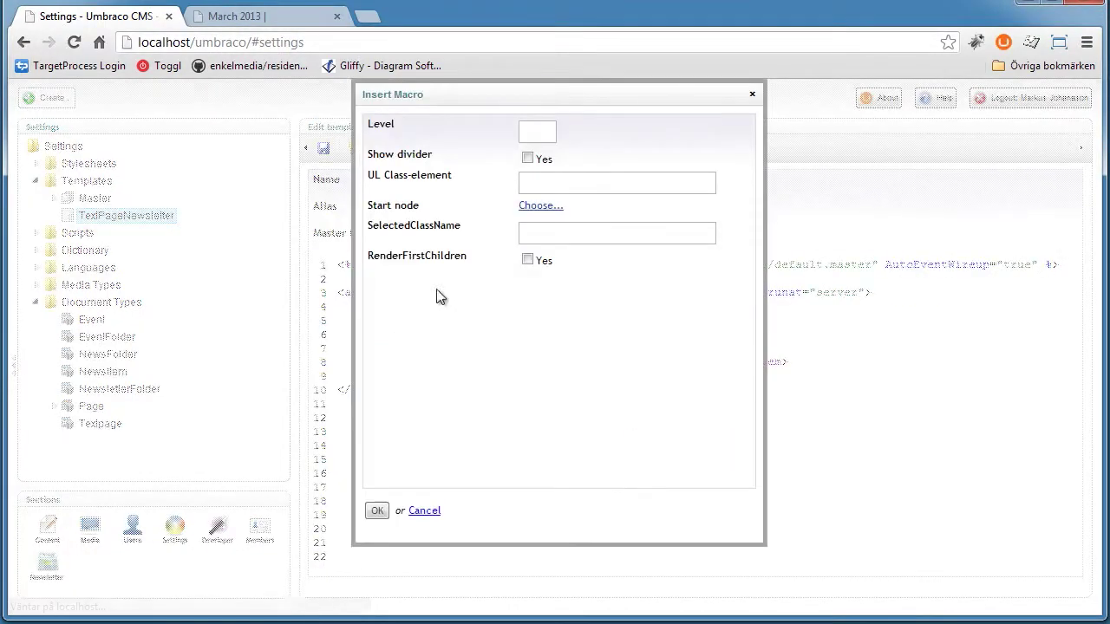
left_click(377, 511)
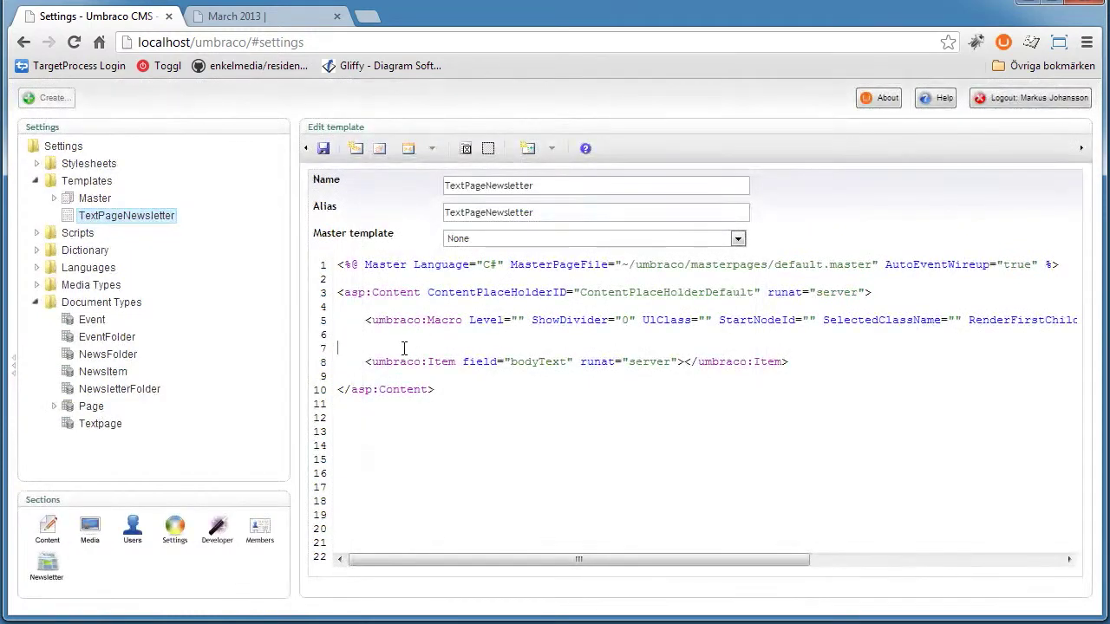
left_click(403, 348)
key("BackSpace")
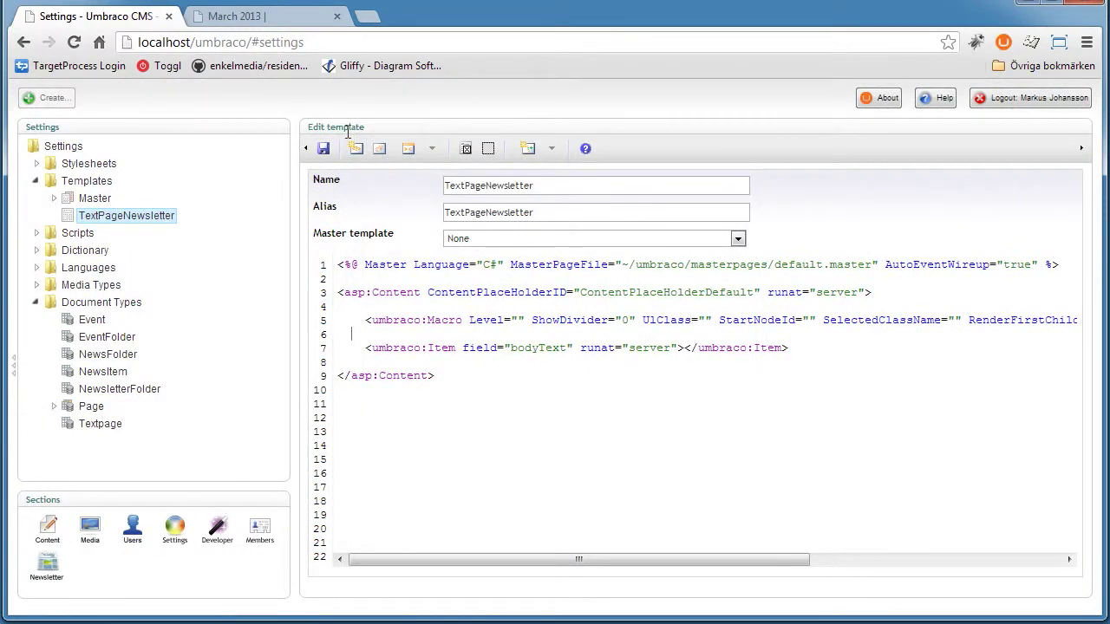
left_click(322, 149)
left_click(48, 529)
left_click(123, 215)
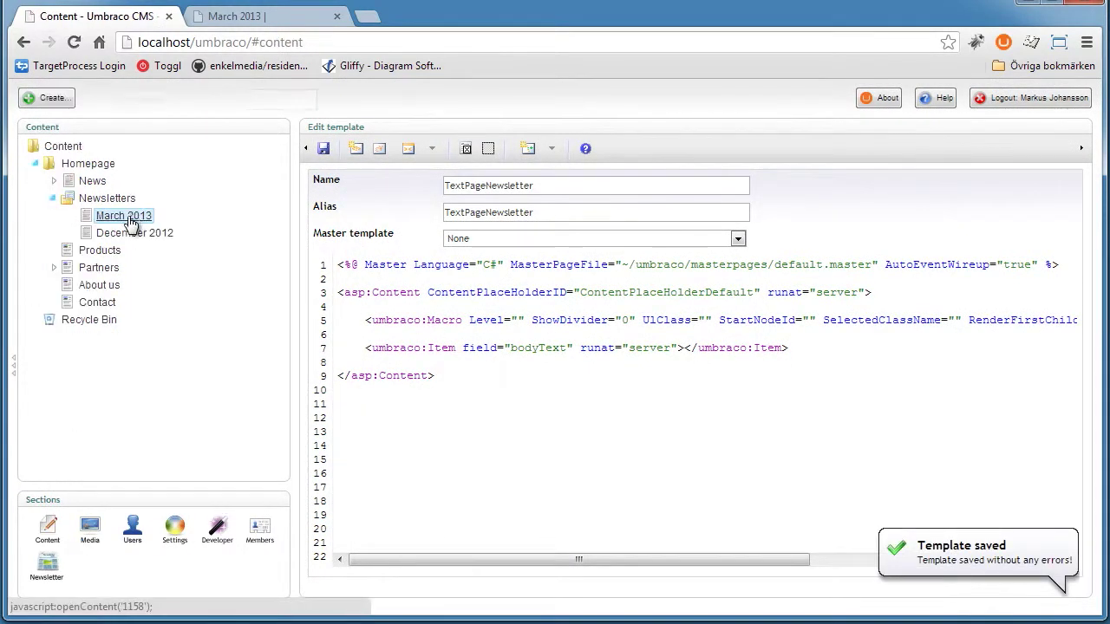
Preview the March 2013 newsletter page and inspect its seven navigation links
left_click(487, 128)
left_click(290, 18)
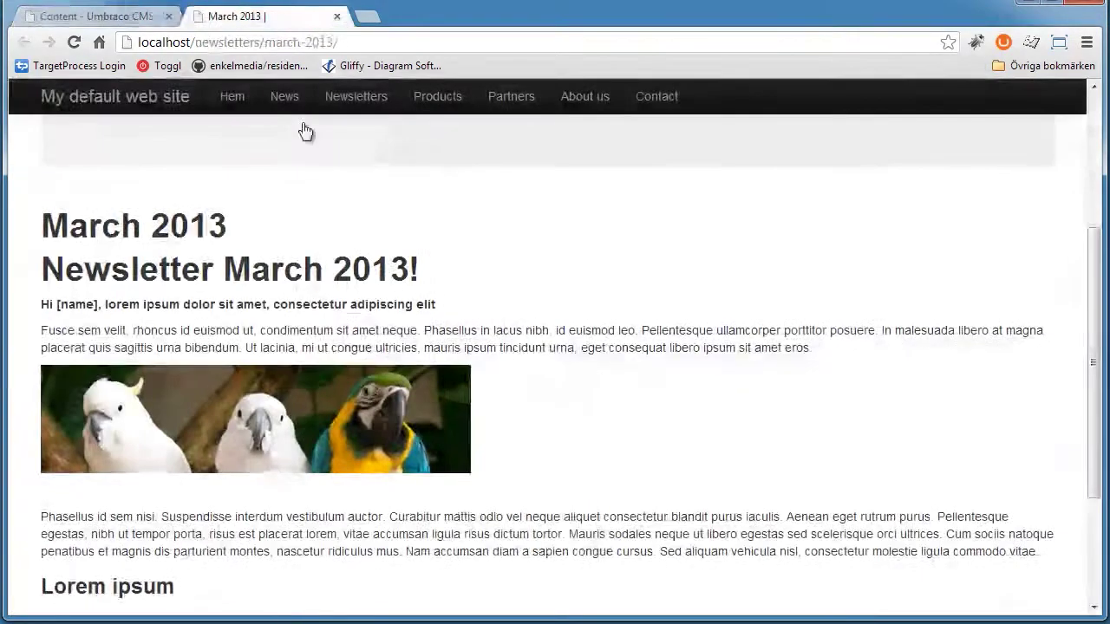
scroll(748, 318, "up", 3)
scroll(787, 341, "down", 5)
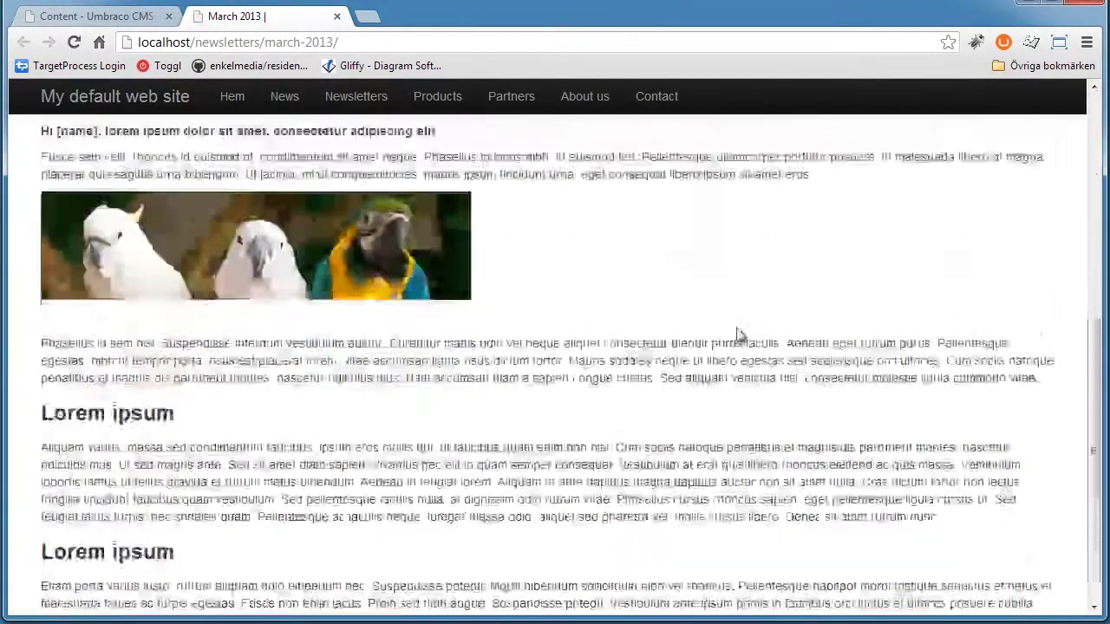
scroll(736, 335, "up", 5)
left_click(95, 16)
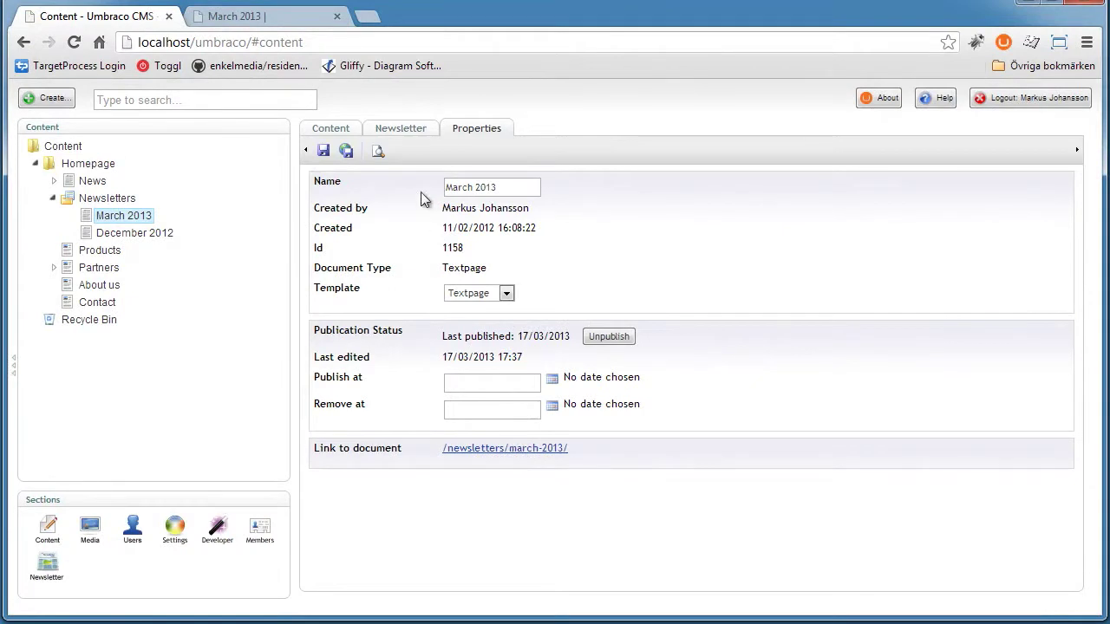
left_click(400, 127)
left_click(478, 422)
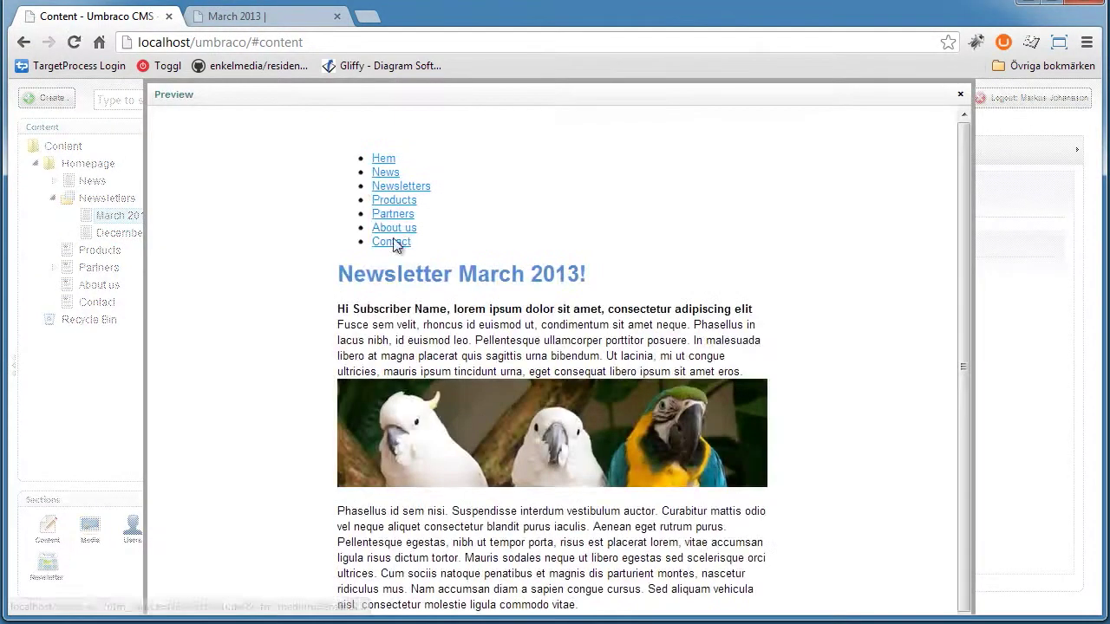
left_click_drag(471, 218, 344, 162)
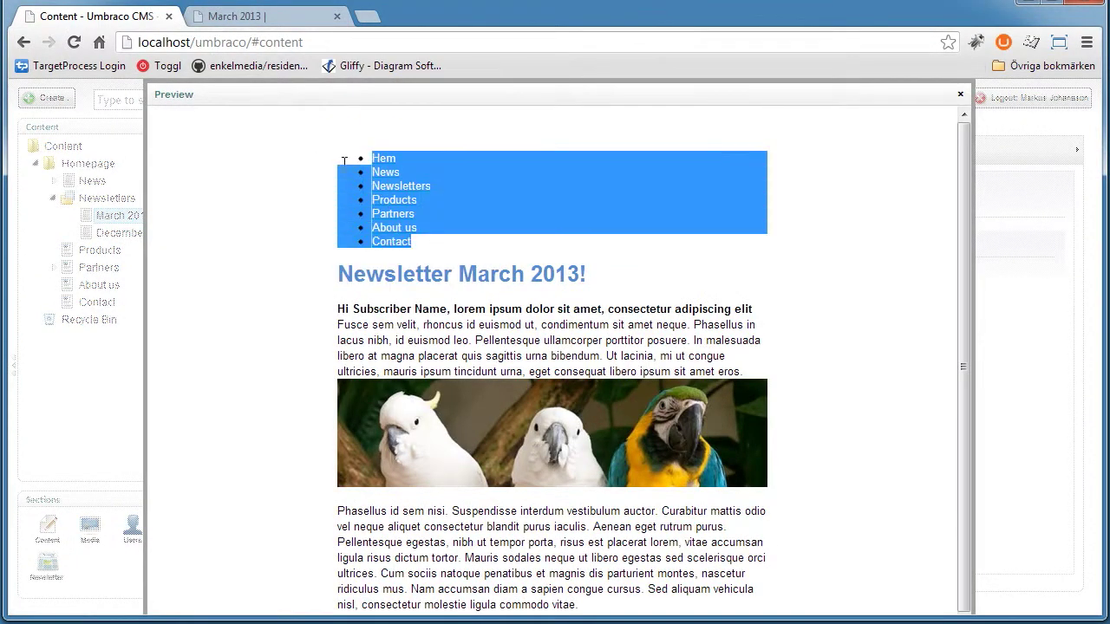
left_click(380, 160)
left_click(955, 90)
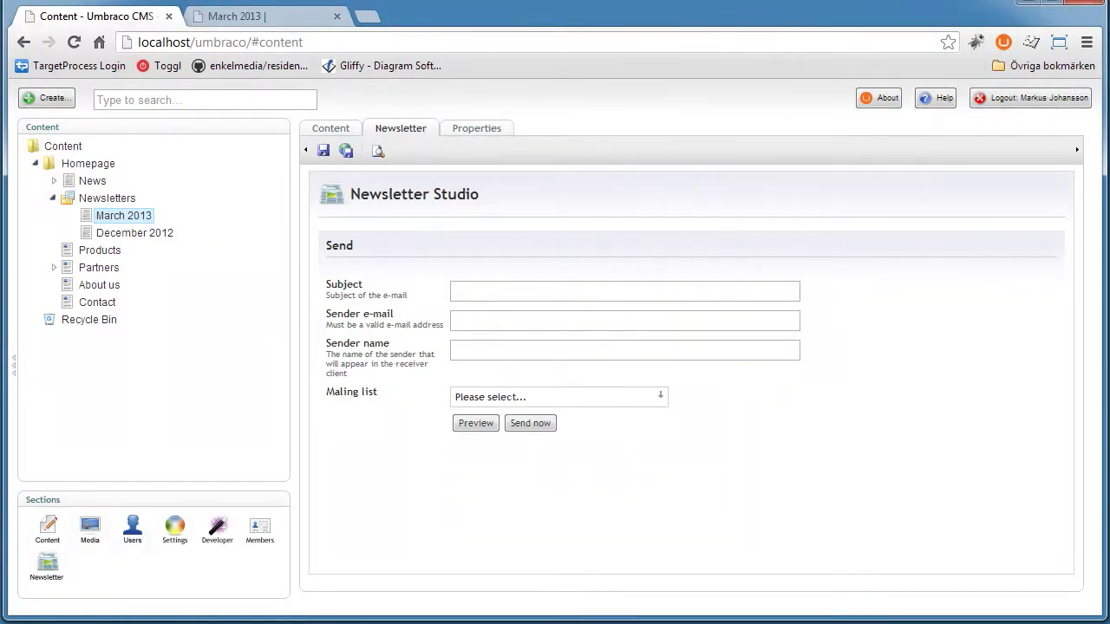
Delete the umbraco:Macro navigation line from the TextPageNewsletter template and save it
left_click(337, 17)
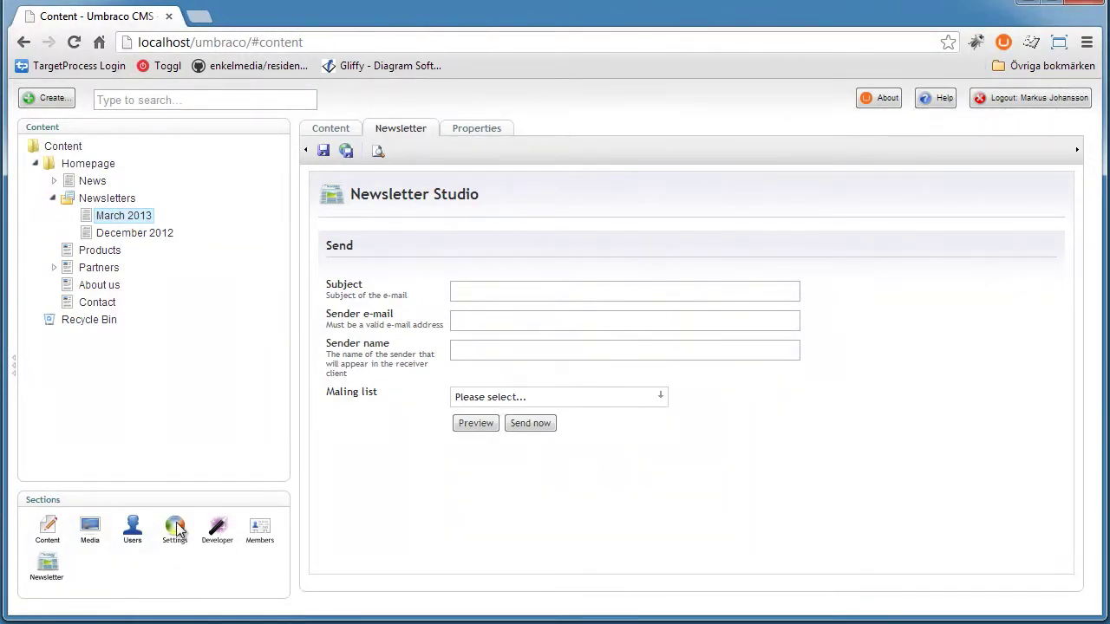
left_click(174, 529)
left_click(127, 214)
left_click(457, 316)
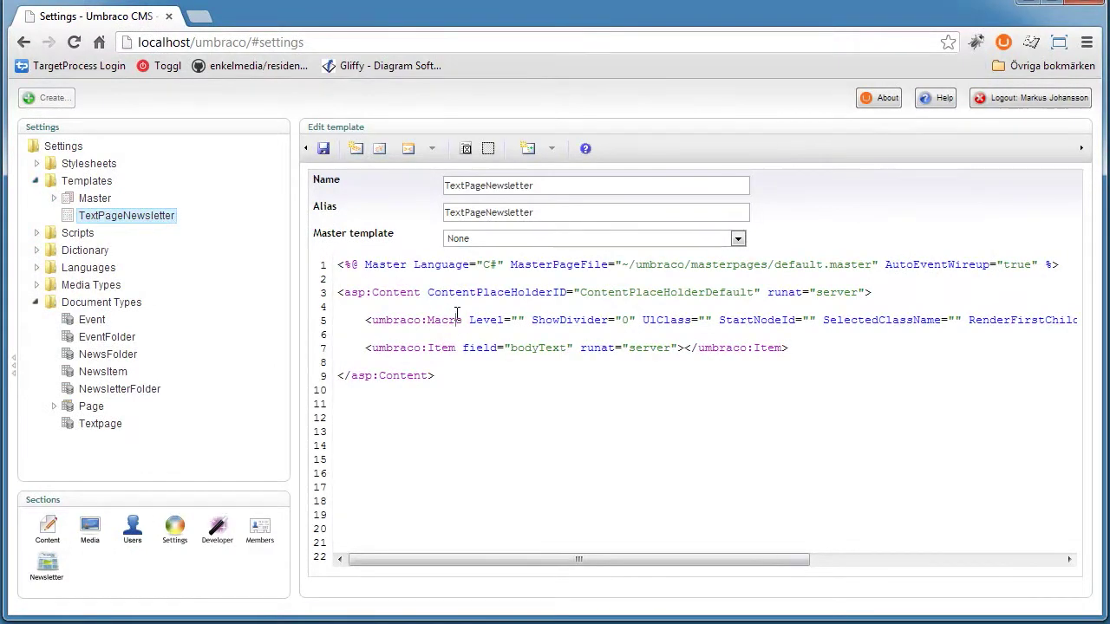
triple_click(457, 315)
key("Delete")
key("shift+Up")
key("Delete")
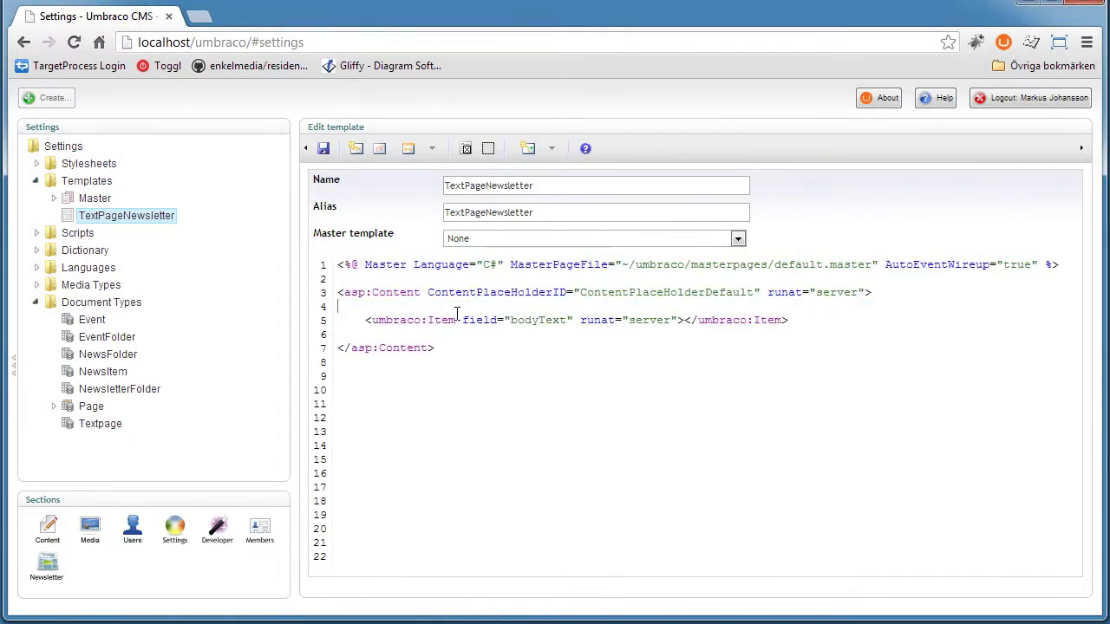
left_click(323, 148)
Go back to the March 2013 newsletter's sending form
left_click(48, 527)
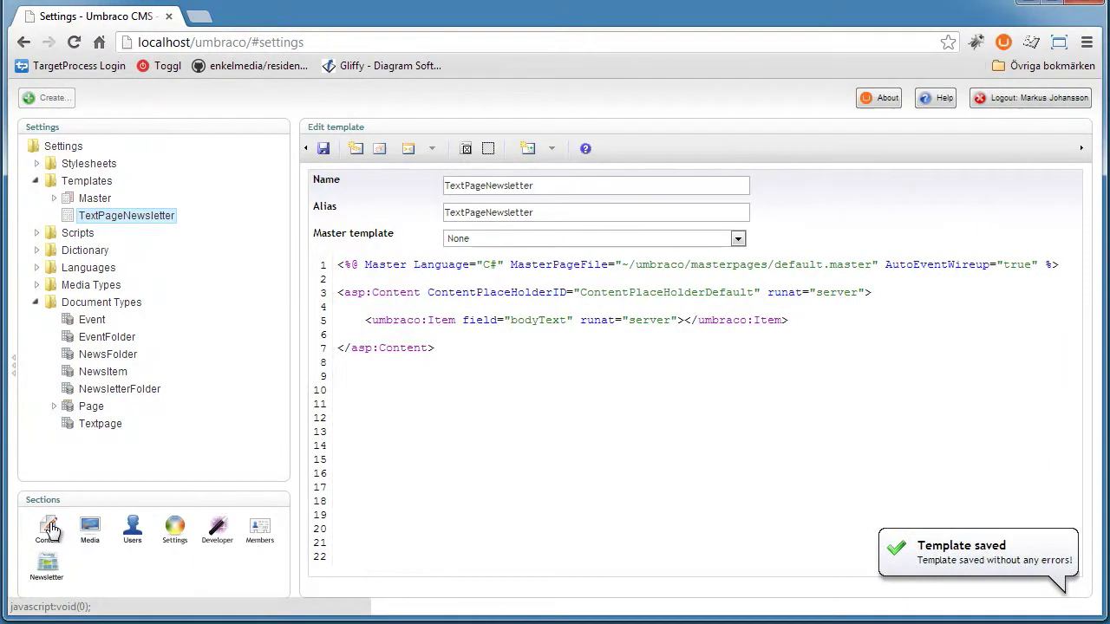
left_click(123, 216)
left_click(397, 128)
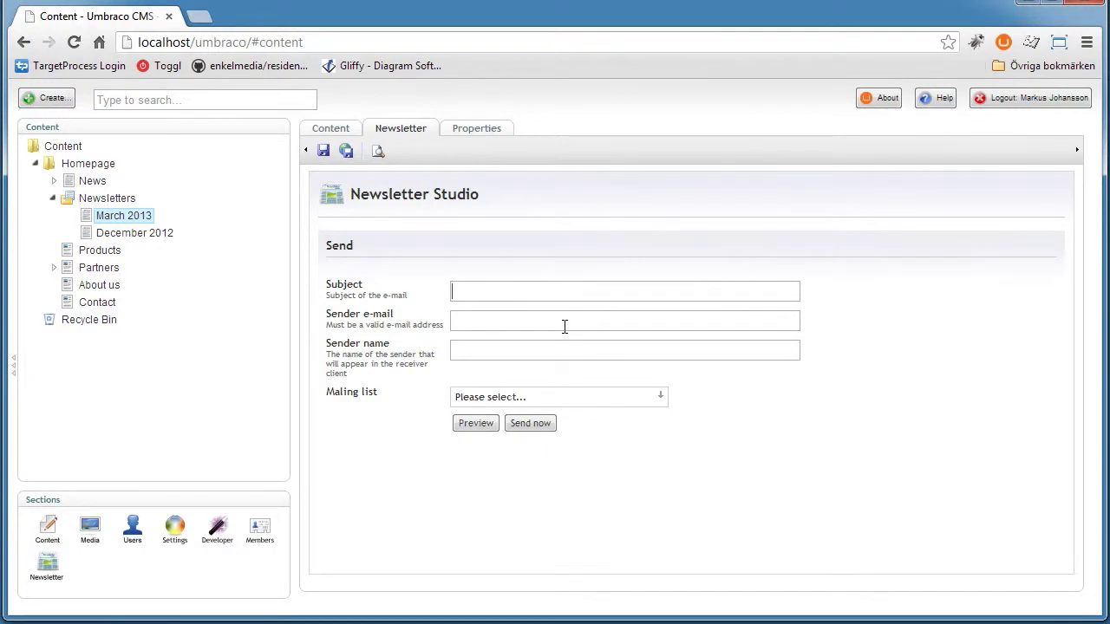
Set the subject to 'Hello [name]' and enter the sender's e-mail address
type("Hello")
key("Tab")
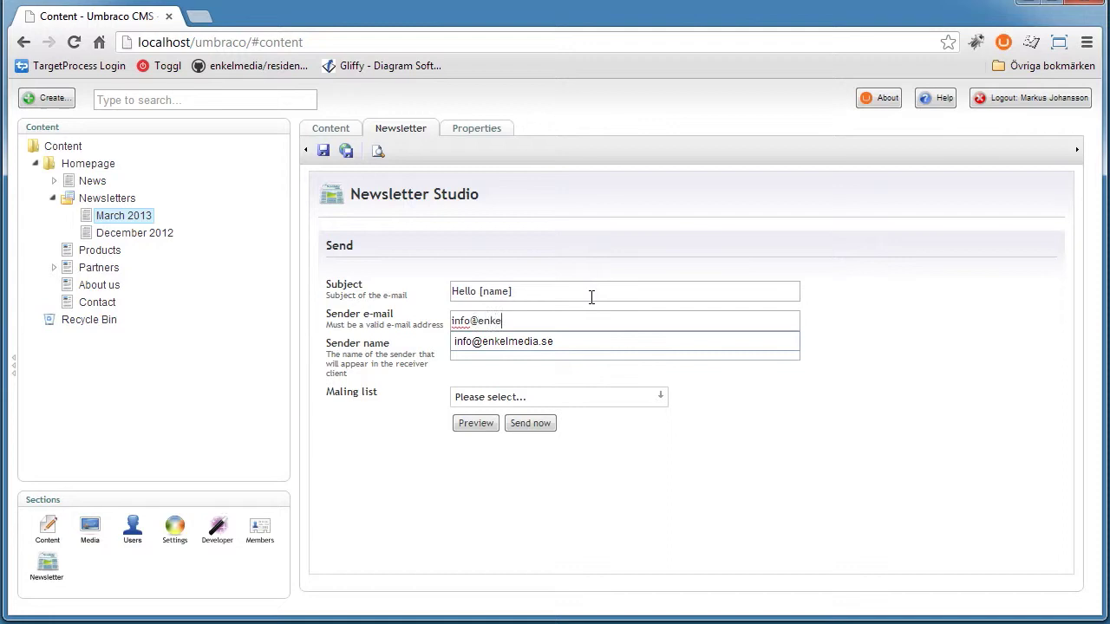
key("ctrl+a")
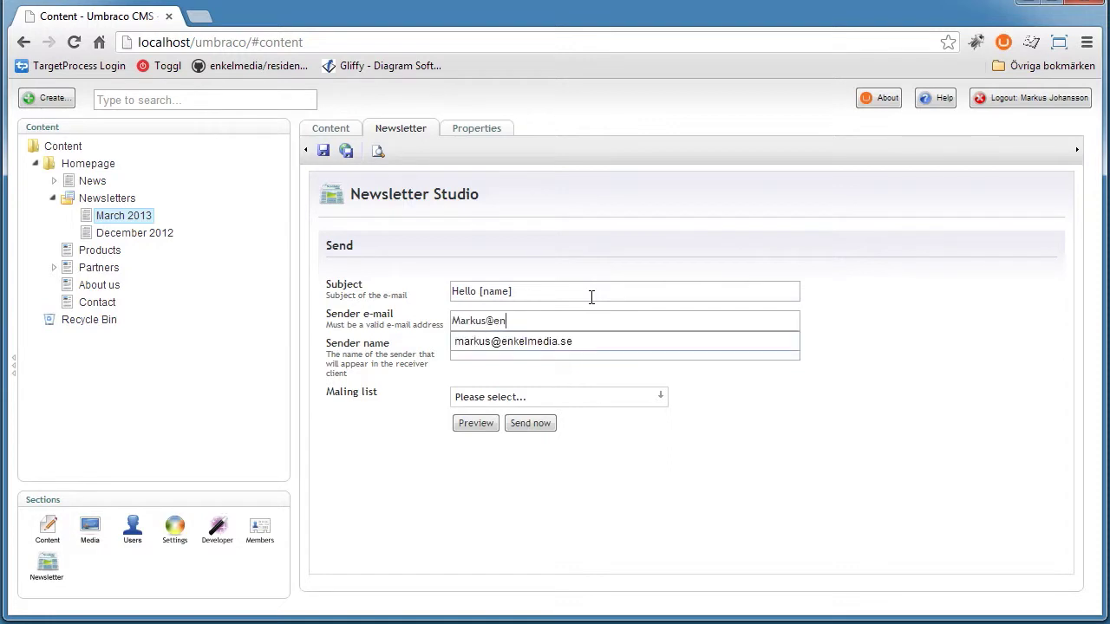
key("Tab")
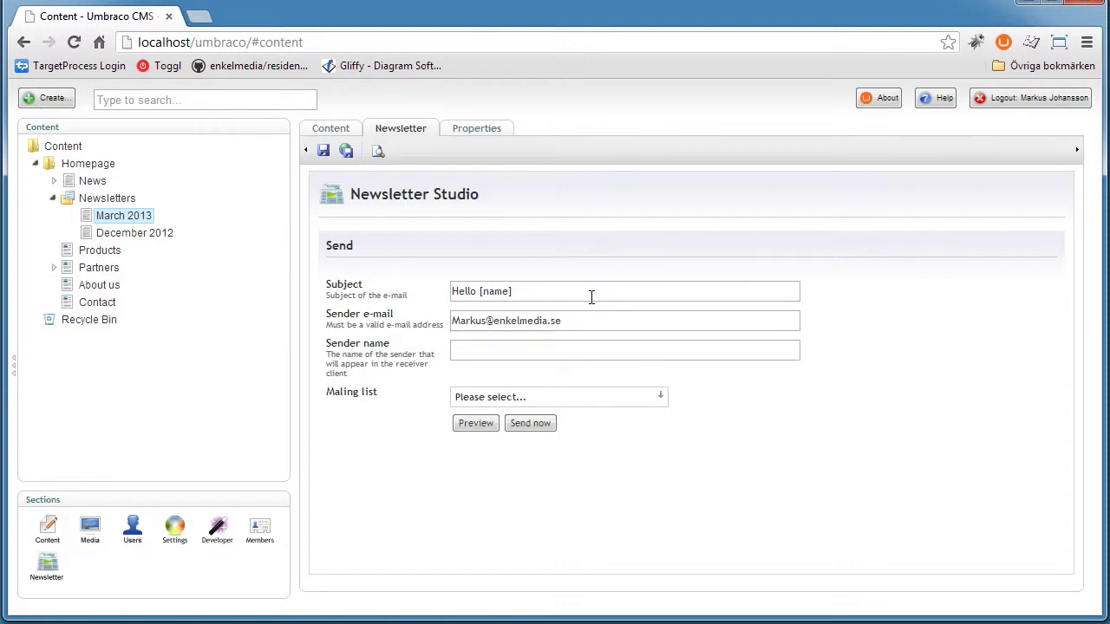
Fill in the sender's full name
type("markus")
key("ctrl+a")
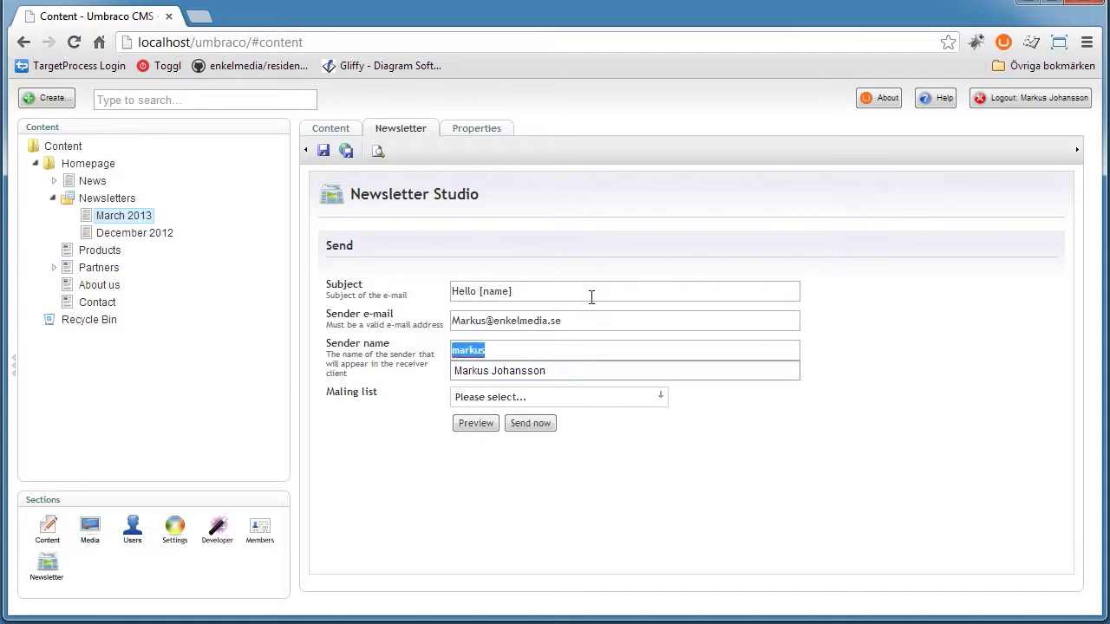
type("Mark")
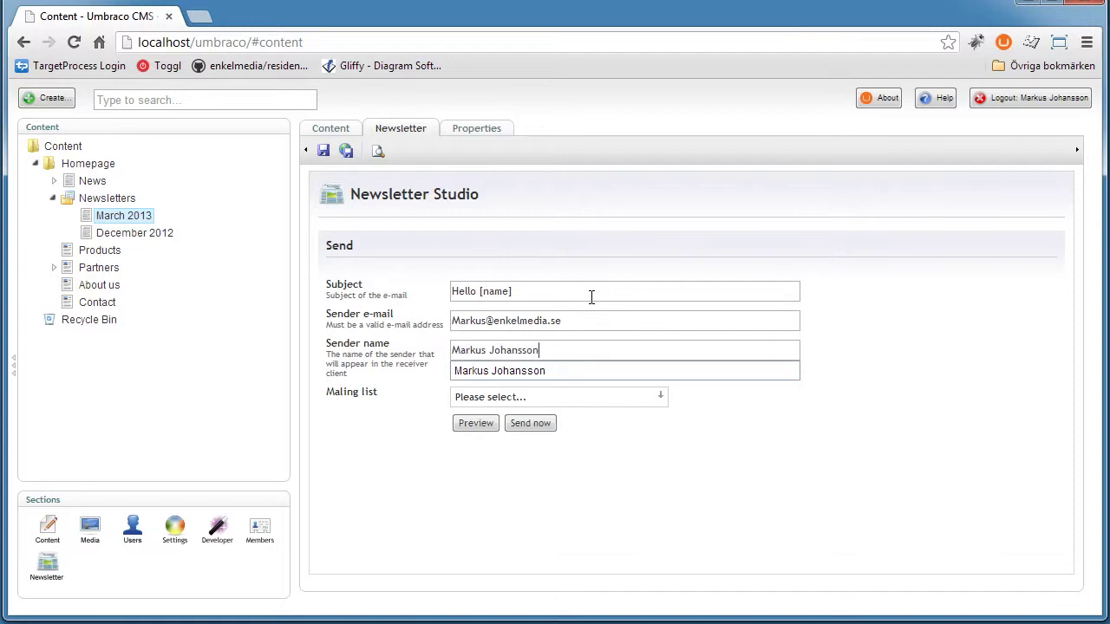
left_click_drag(470, 351, 581, 351)
left_click(581, 350)
key("ctrl+a")
left_click(557, 350)
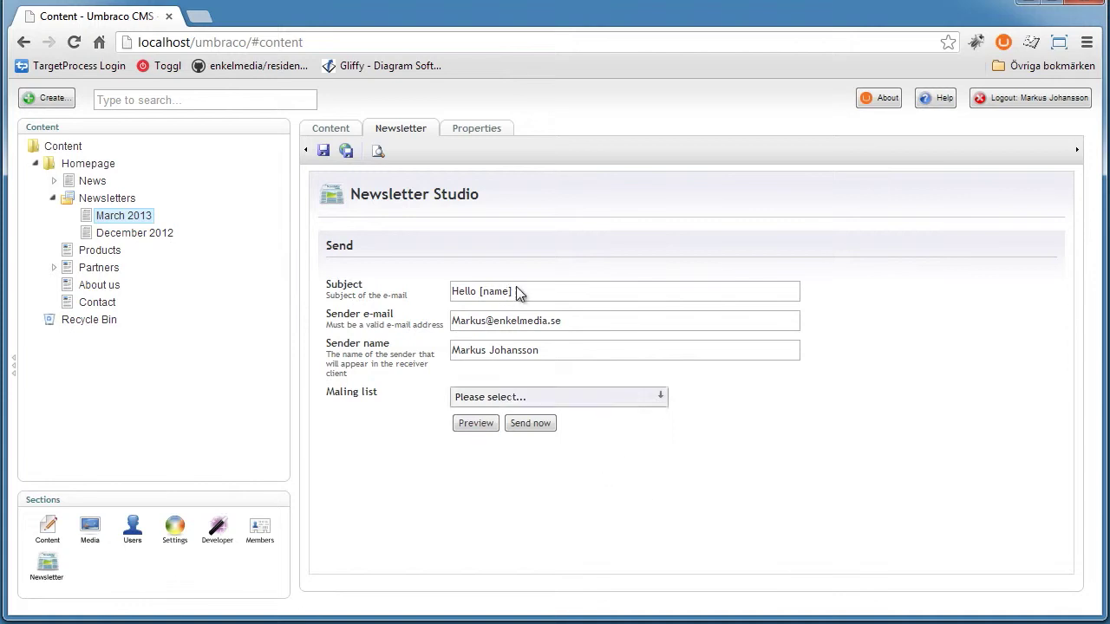
left_click(343, 132)
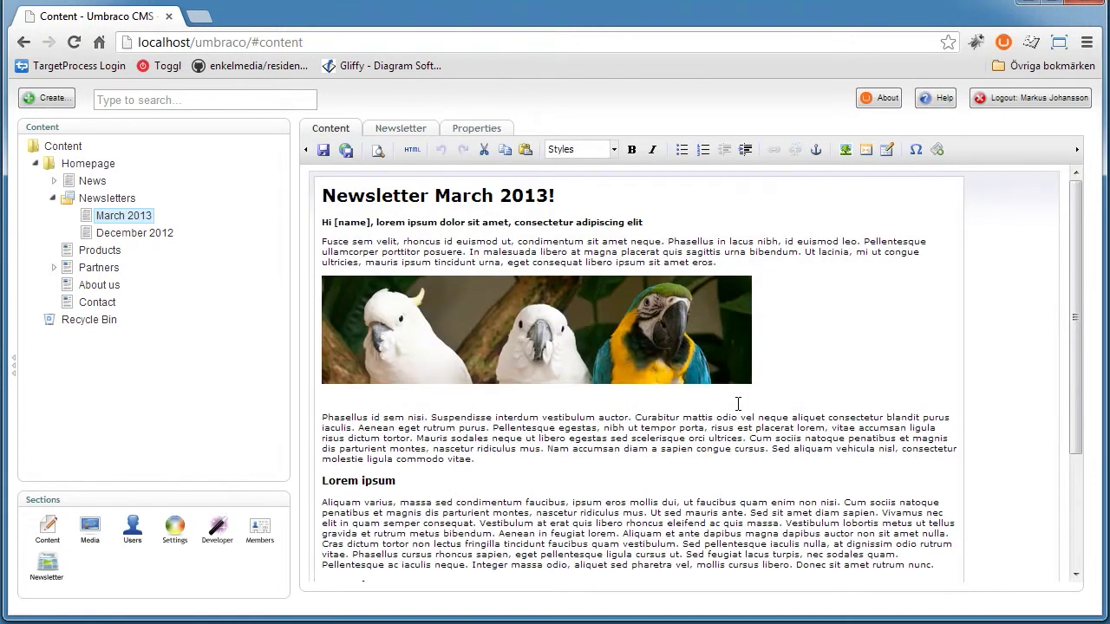
Add 'Hello, testing' below the parrot image, save and publish, then check the preview
left_click(834, 398)
key("Return")
key("Return")
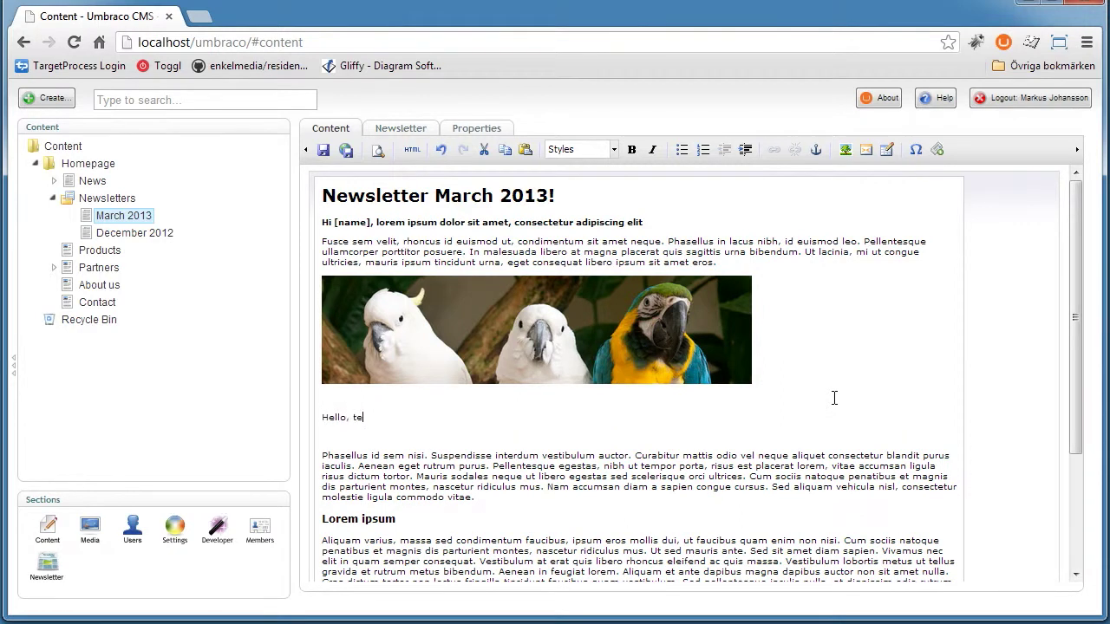
left_click(401, 131)
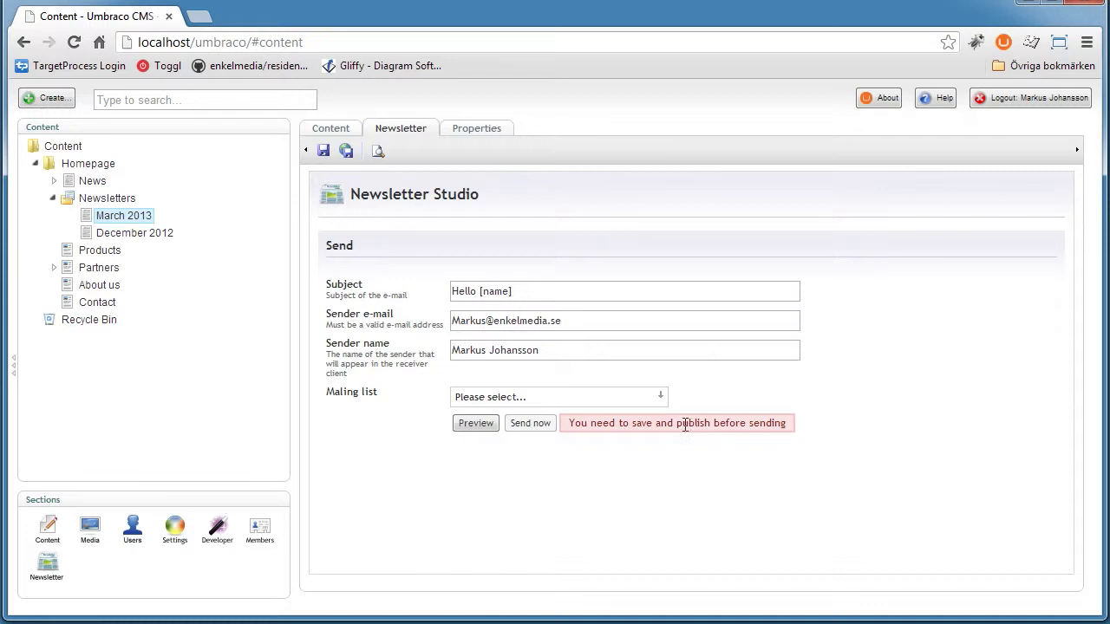
left_click(346, 151)
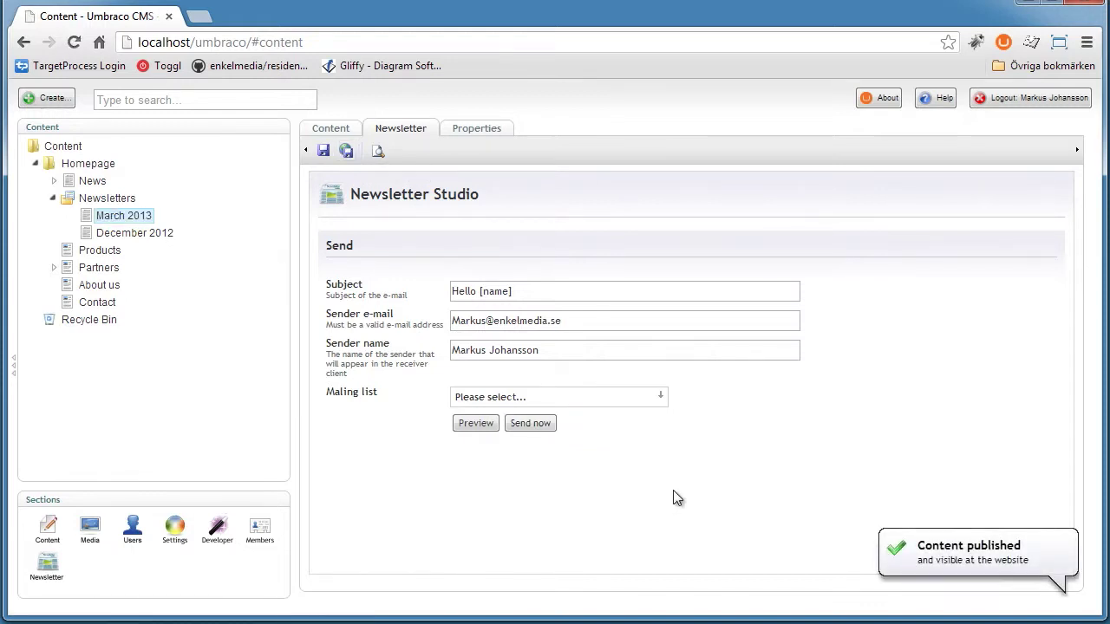
left_click(476, 423)
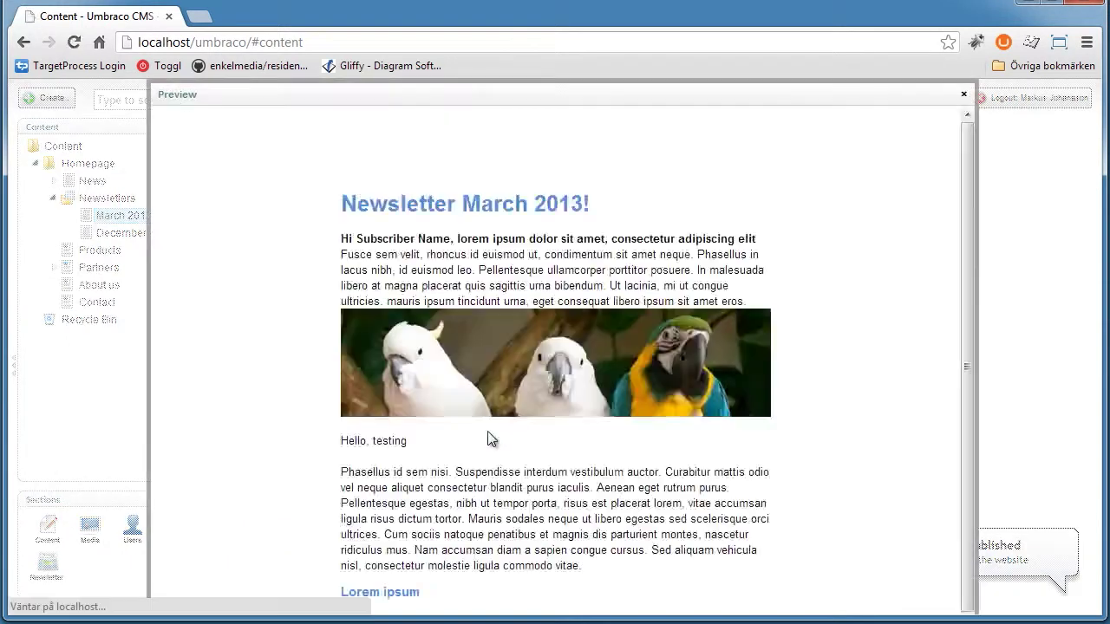
scroll(442, 316, "down", 1)
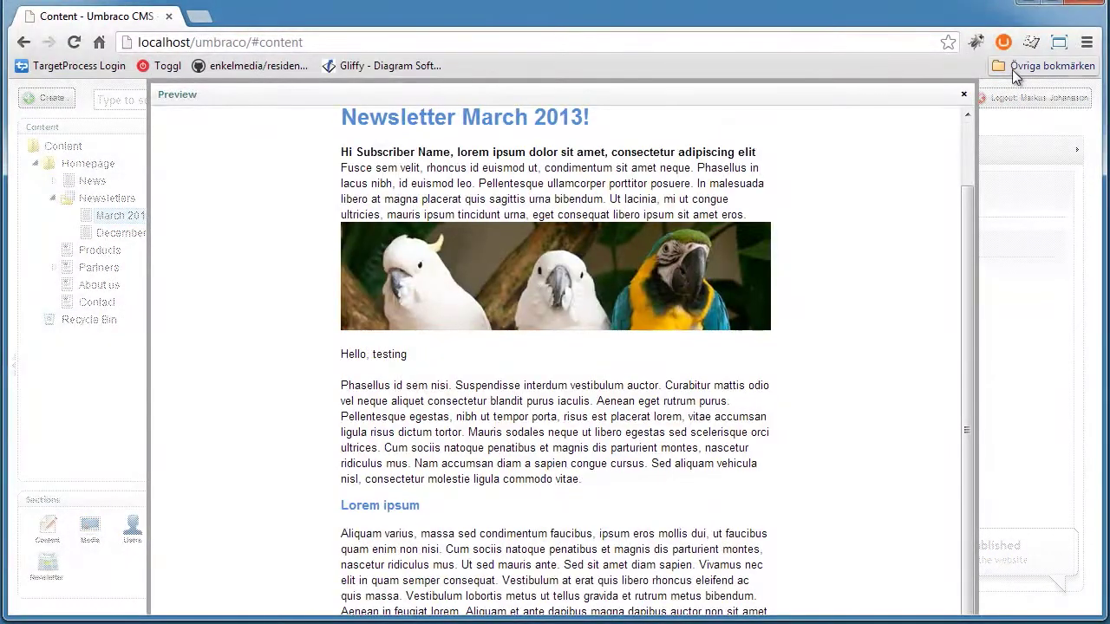
left_click(961, 98)
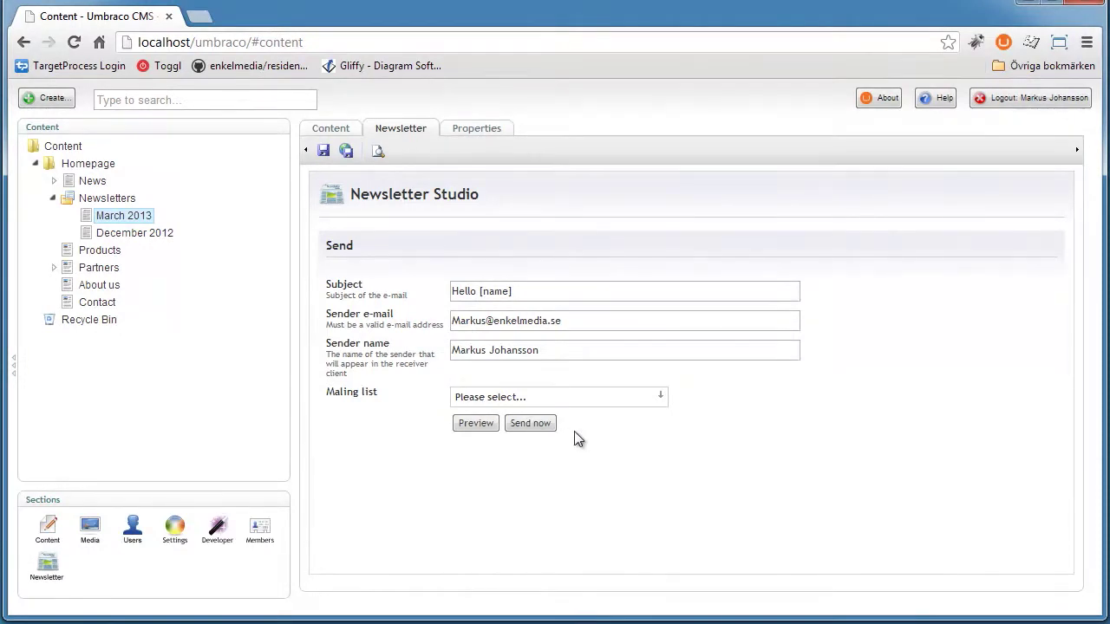
Select the Test and Default mailing lists and confirm sending the newsletter now
left_click(662, 394)
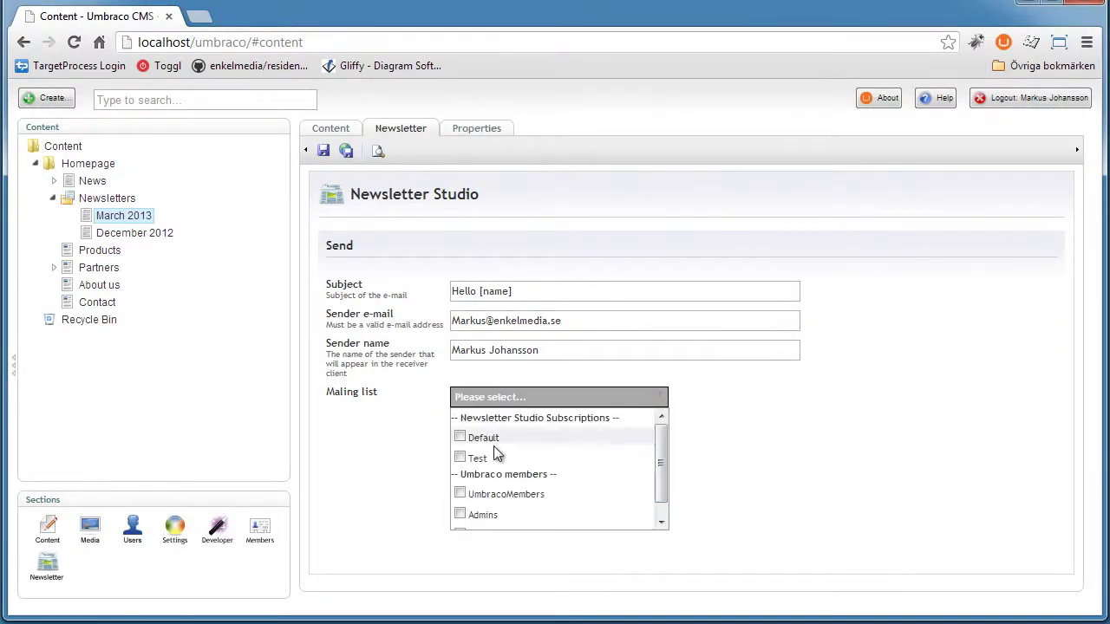
left_click(460, 457)
left_click(489, 438)
left_click(810, 442)
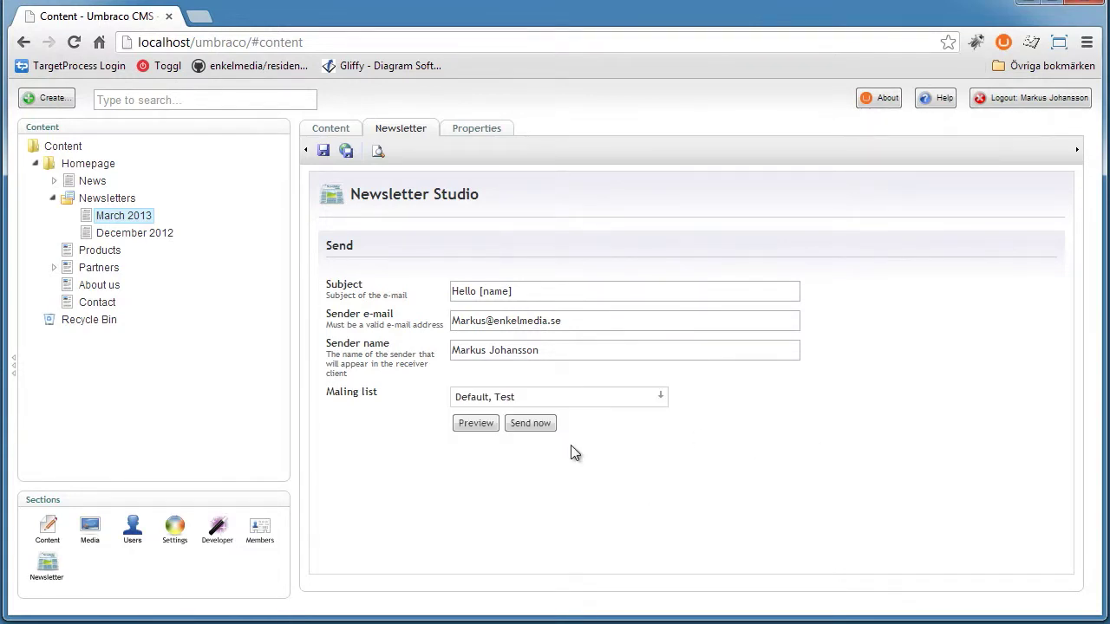
left_click(531, 423)
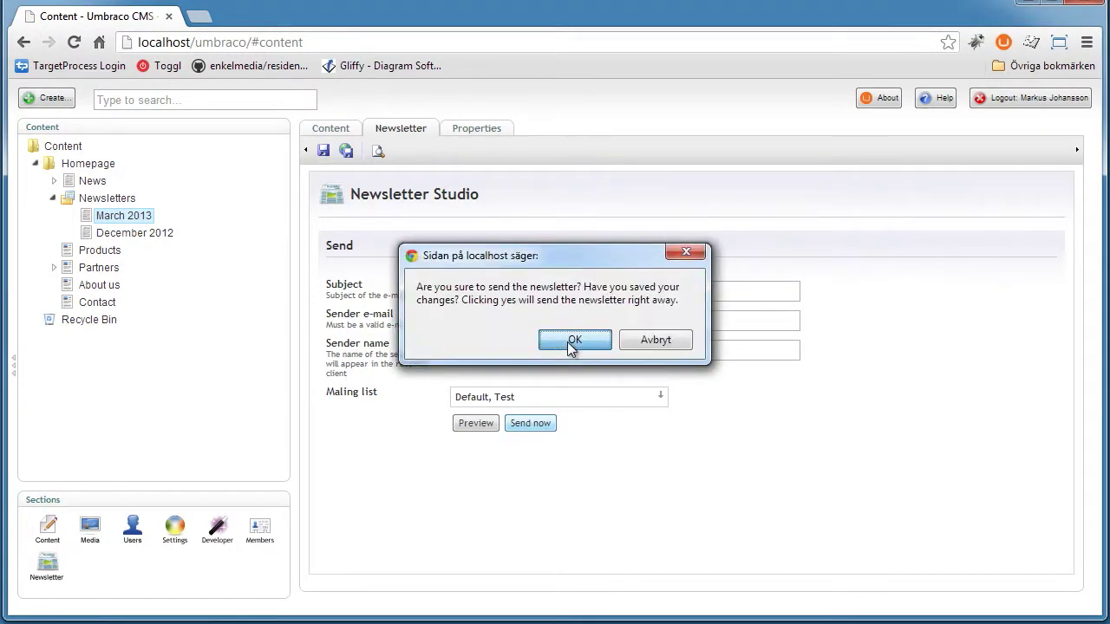
left_click(573, 341)
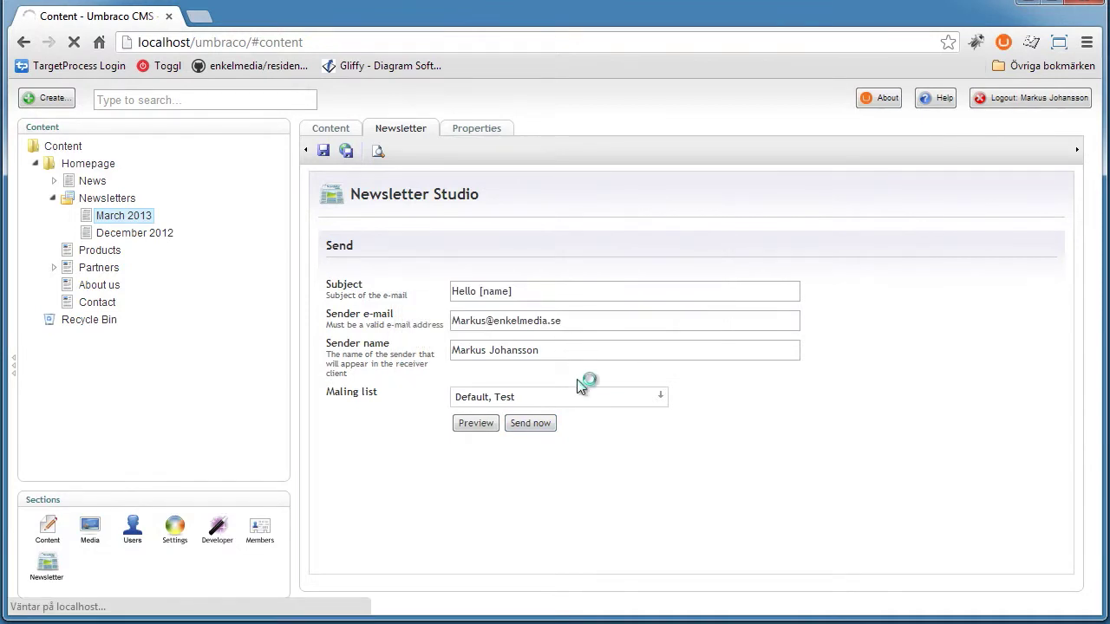